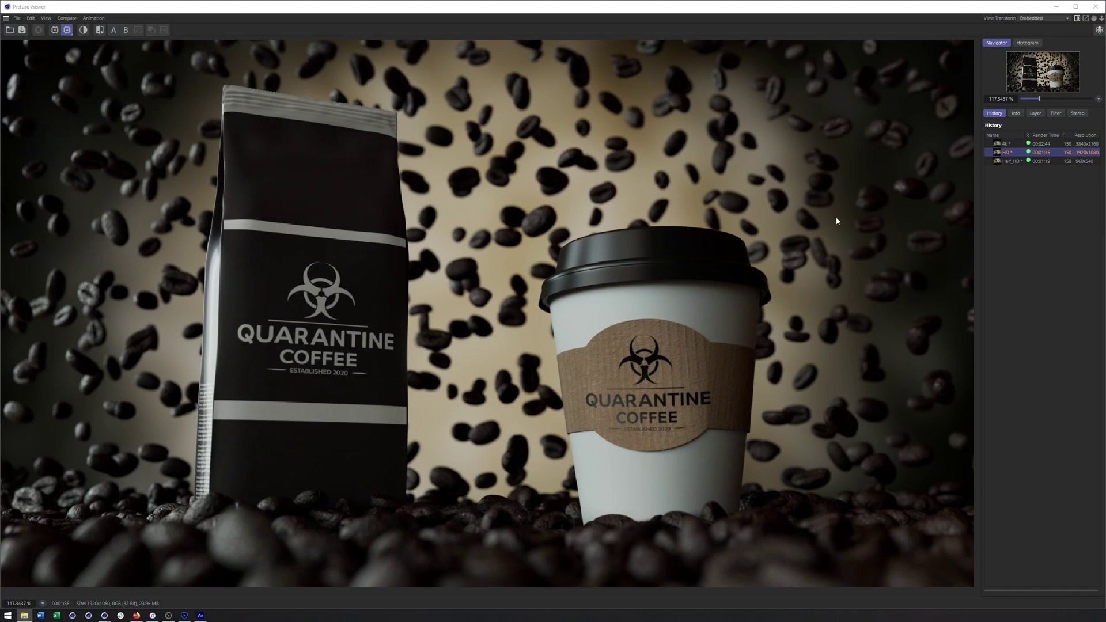
# Show the 3840x2160 4K render of the Quarantine Coffee scene in the Picture Viewer
pyautogui.click(1007, 144)
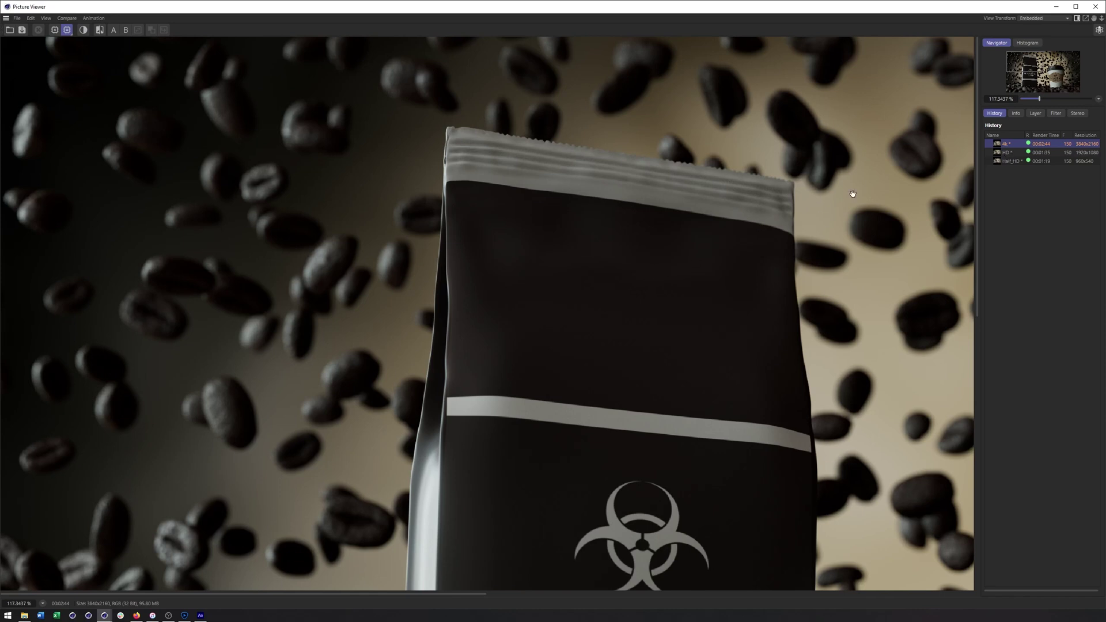
# Flip between the Half HD (960x540), HD (1920x1080) and 4K renders at the same zoom
pyautogui.click(1000, 162)
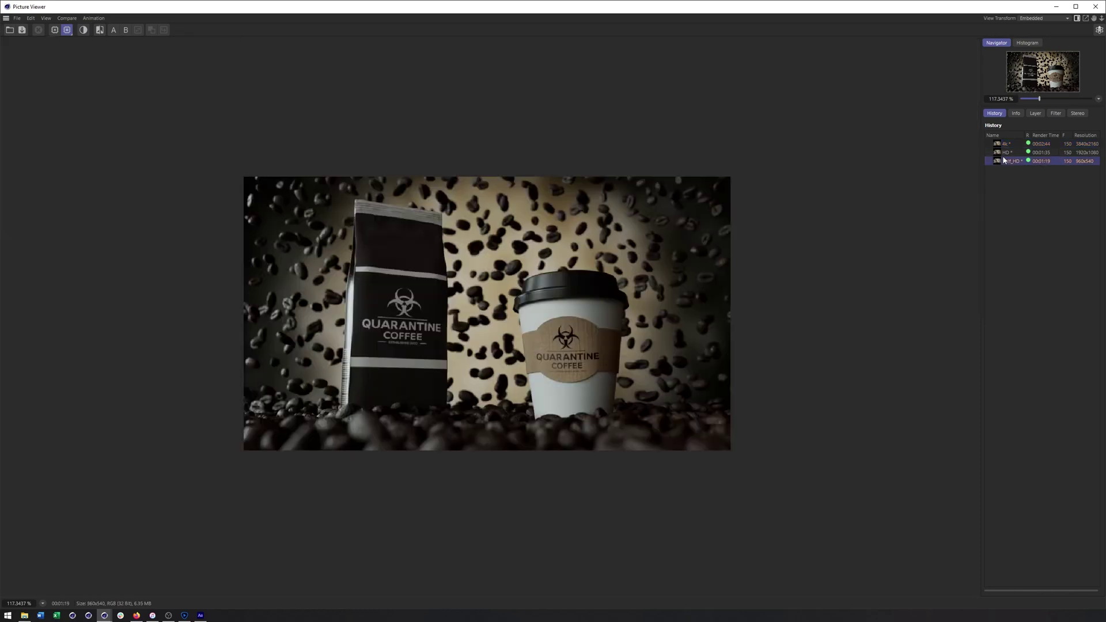
pyautogui.click(1005, 153)
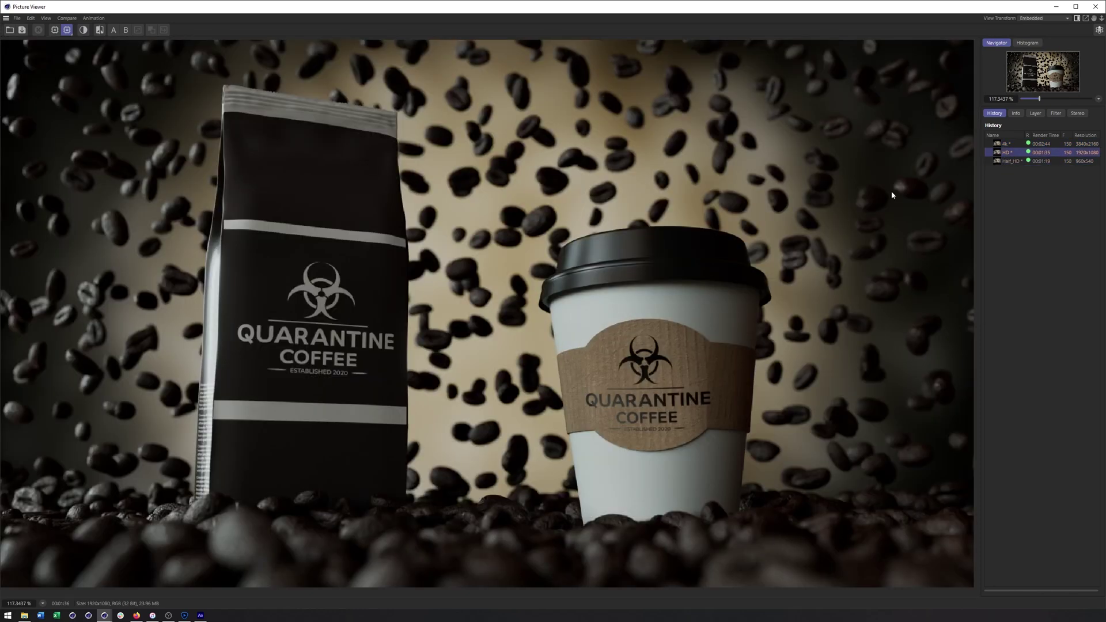
pyautogui.click(1009, 145)
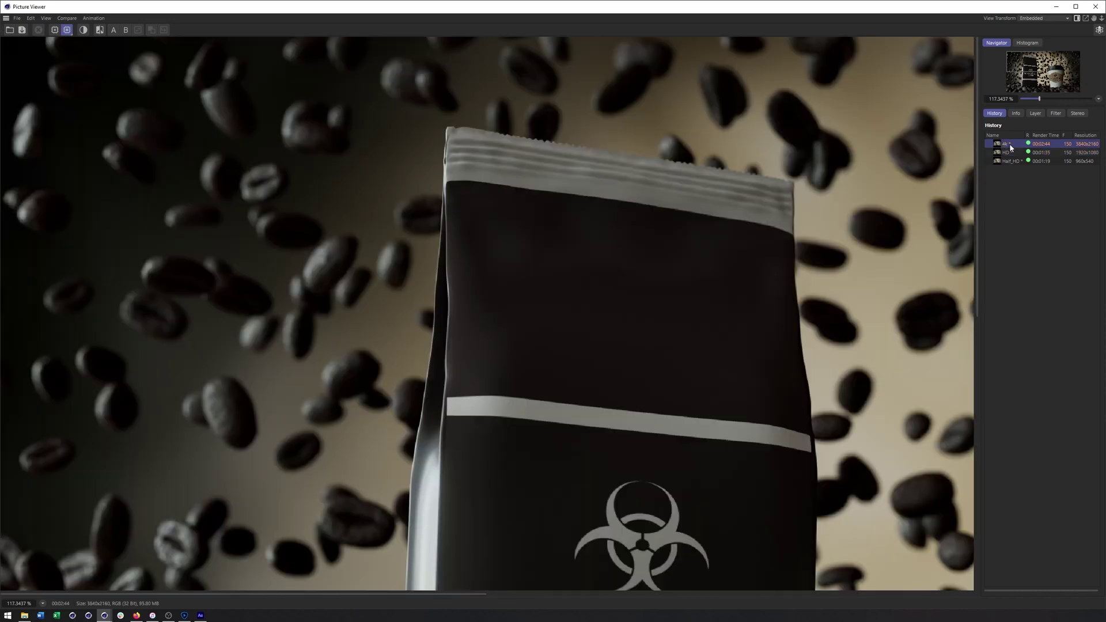
pyautogui.click(1013, 154)
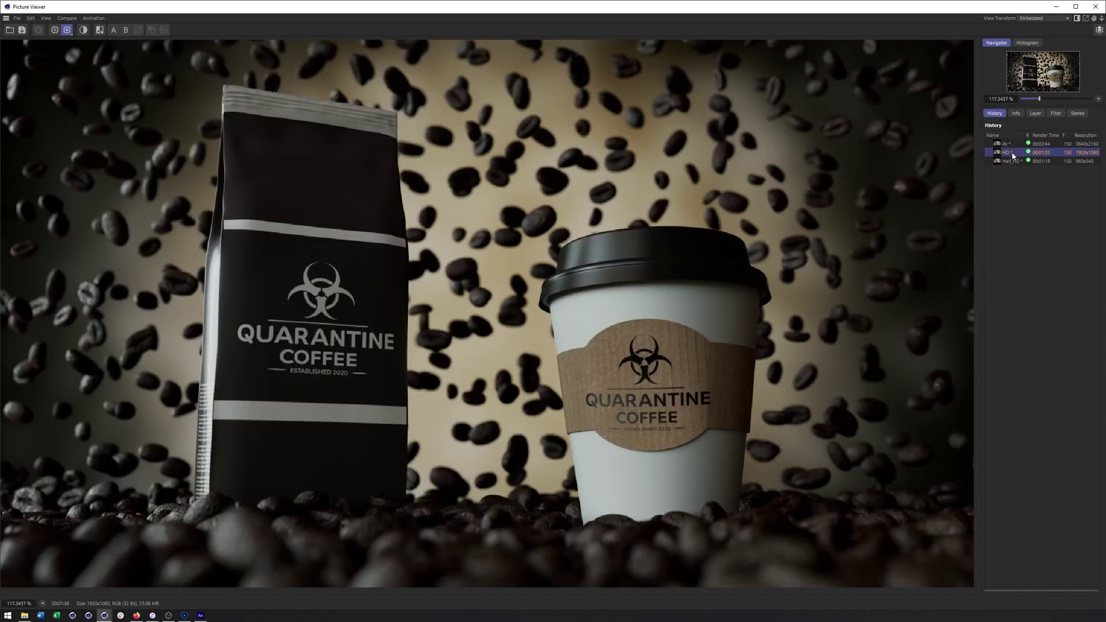
pyautogui.click(1007, 162)
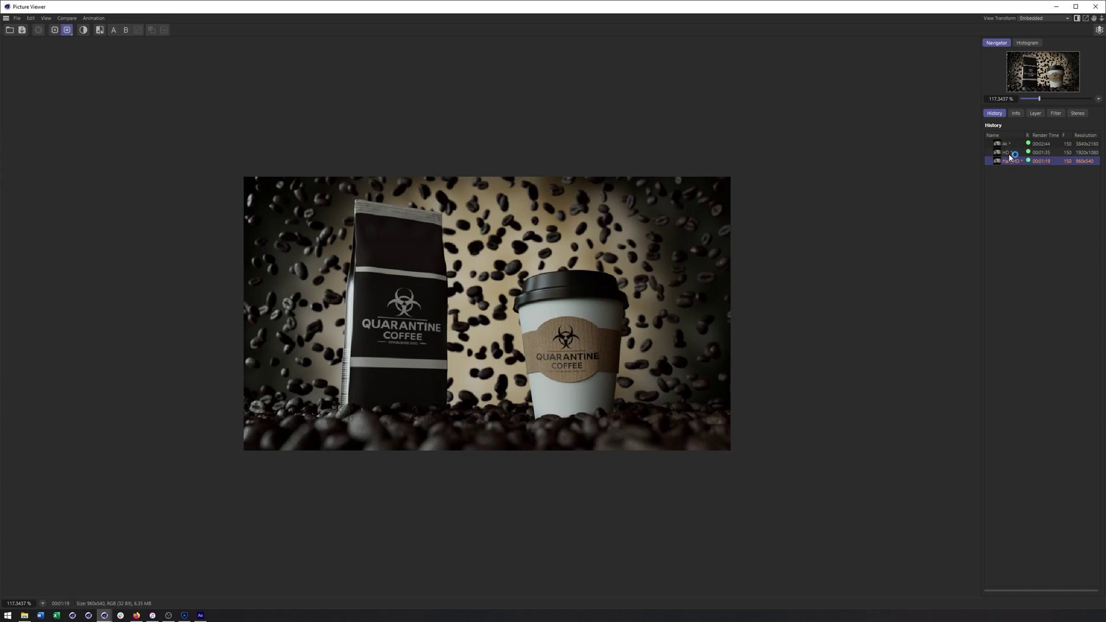
# Compare the Half HD, HD and 4K renders again, then bring up the After Effects OG_Vertical comp
pyautogui.click(1008, 152)
pyautogui.click(1009, 162)
pyautogui.click(1009, 154)
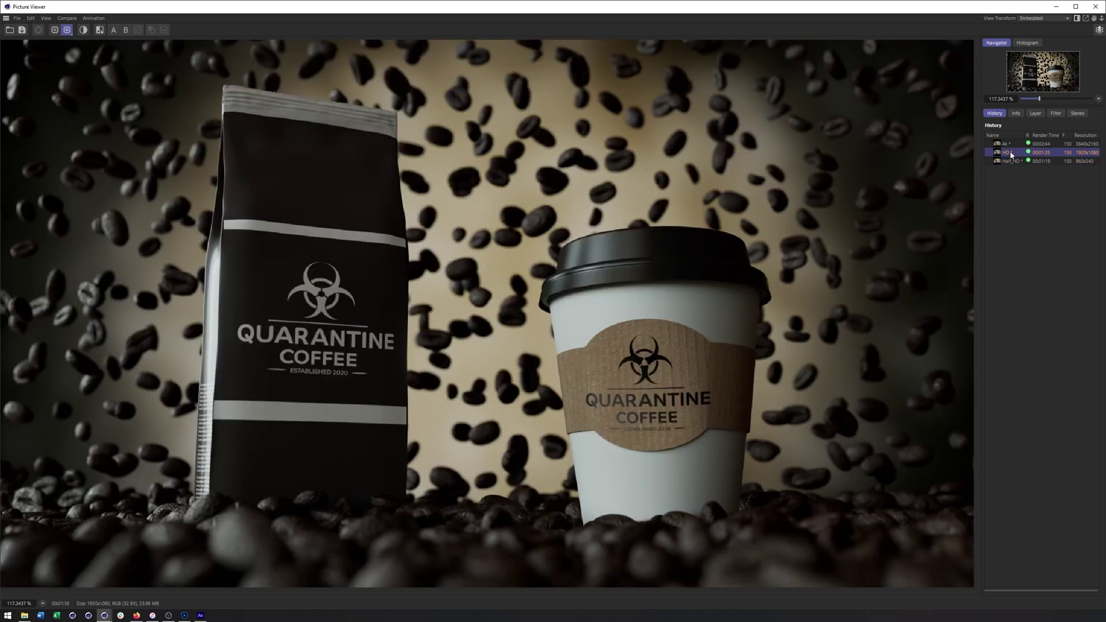
pyautogui.click(1007, 146)
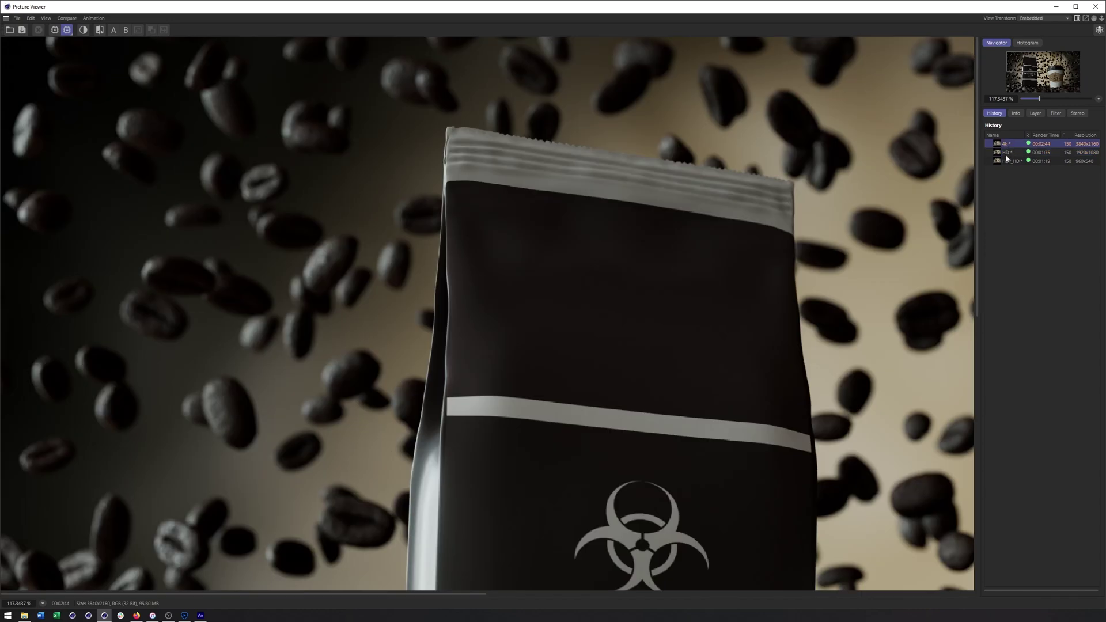
pyautogui.click(1005, 153)
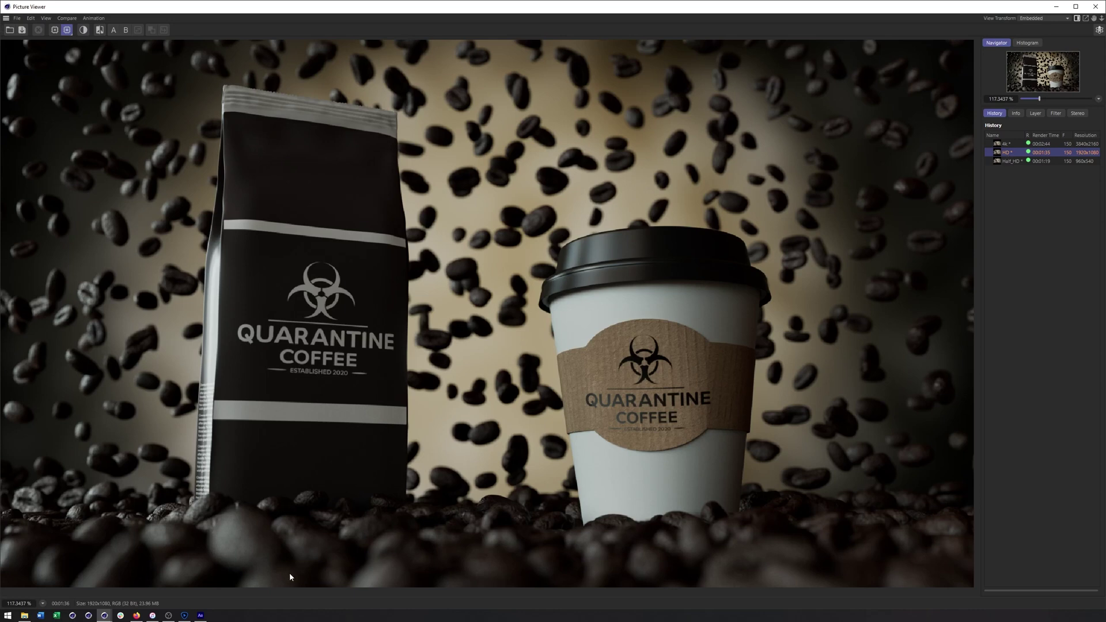
pyautogui.click(200, 615)
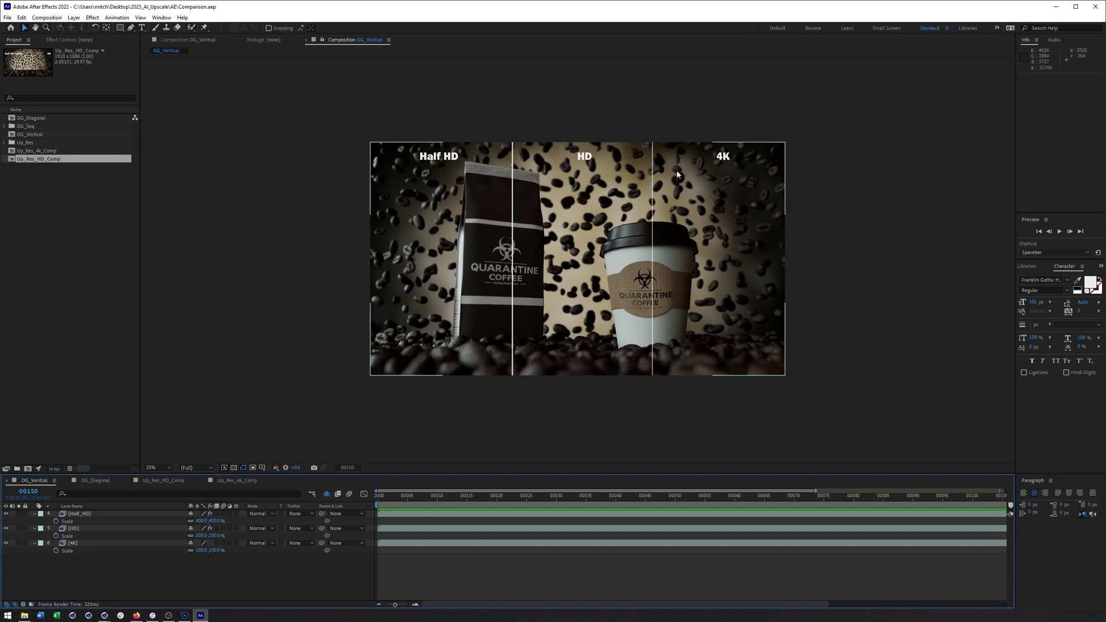
pyautogui.click(623, 97)
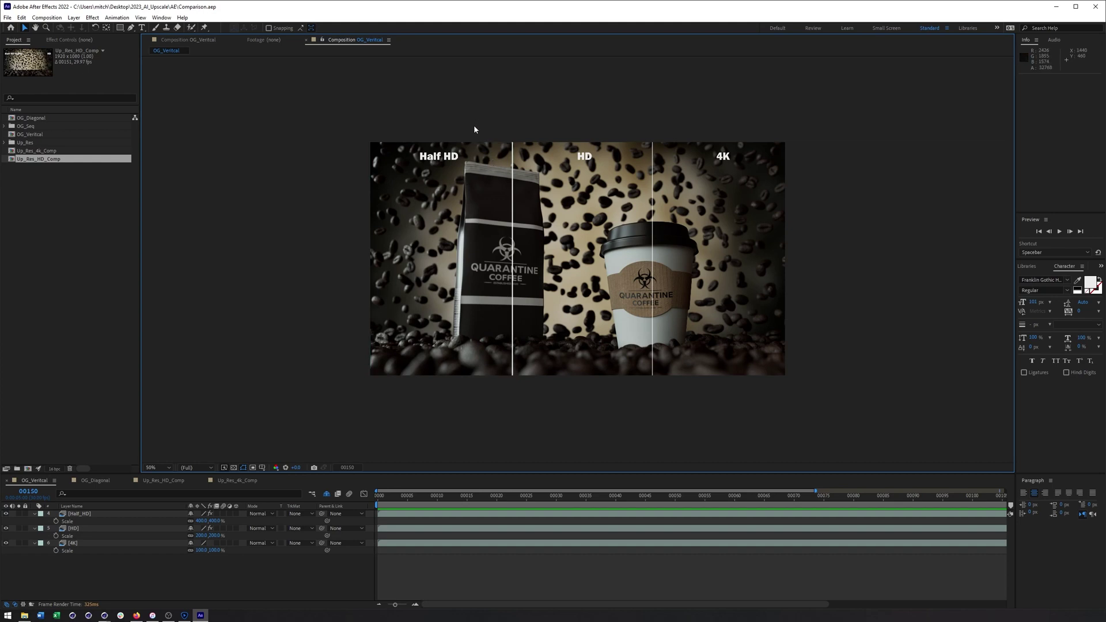
pyautogui.press('.')
pyautogui.press('.')
pyautogui.press('.')
pyautogui.press('.')
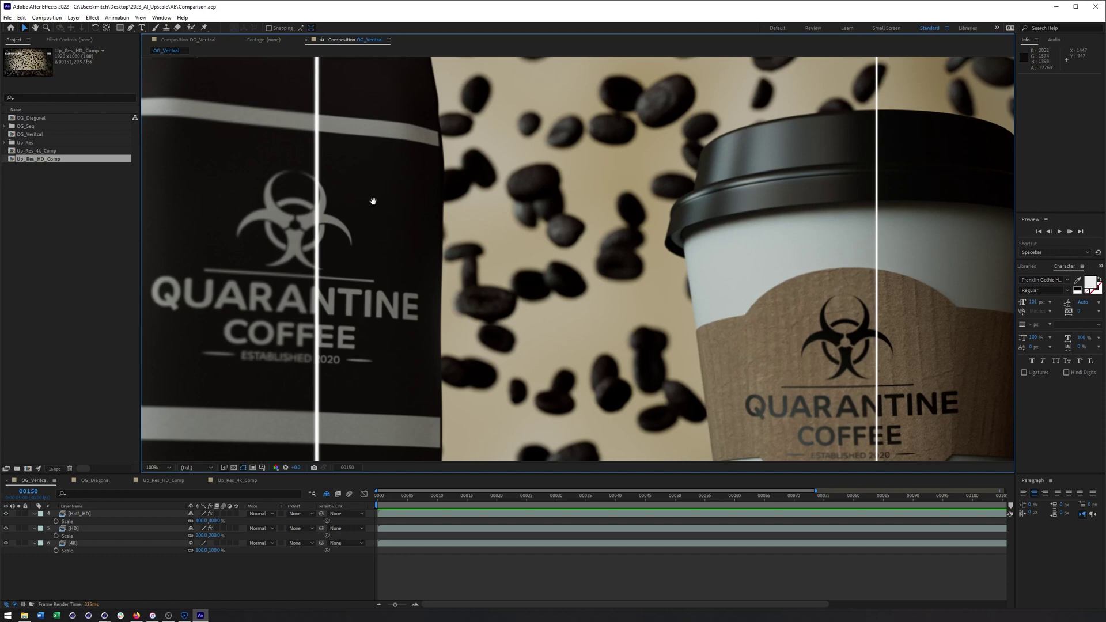
pyautogui.press('space')
pyautogui.moveTo(370, 202); pyautogui.dragTo(603, 305)
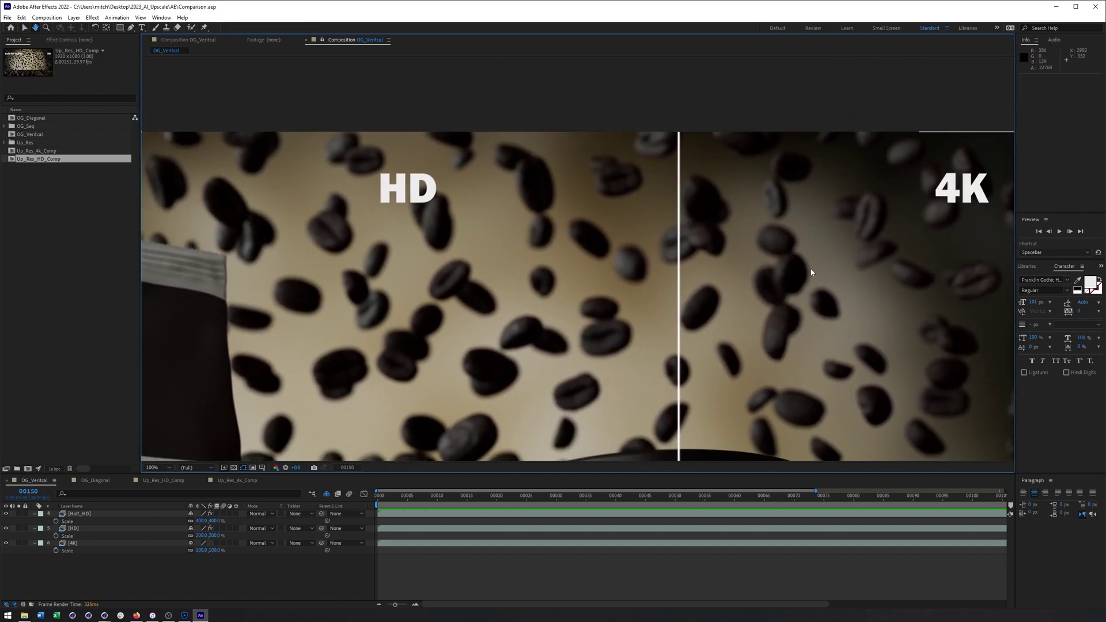
pyautogui.moveTo(371, 271); pyautogui.dragTo(717, 130)
pyautogui.moveTo(572, 298); pyautogui.dragTo(649, 141)
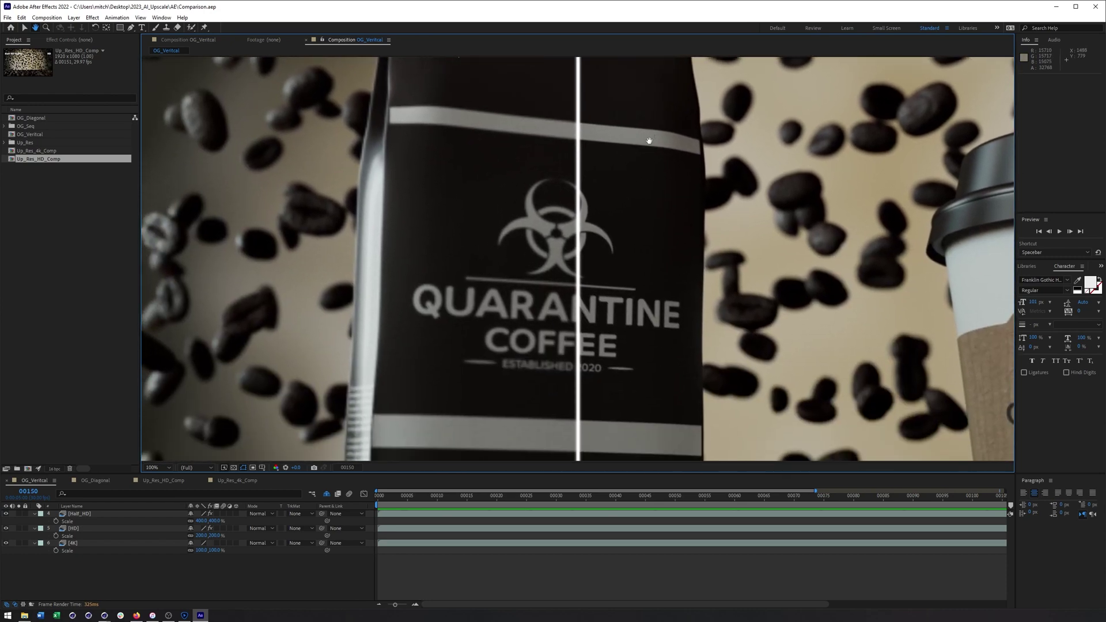
pyautogui.press('.')
pyautogui.moveTo(508, 340); pyautogui.dragTo(438, 283)
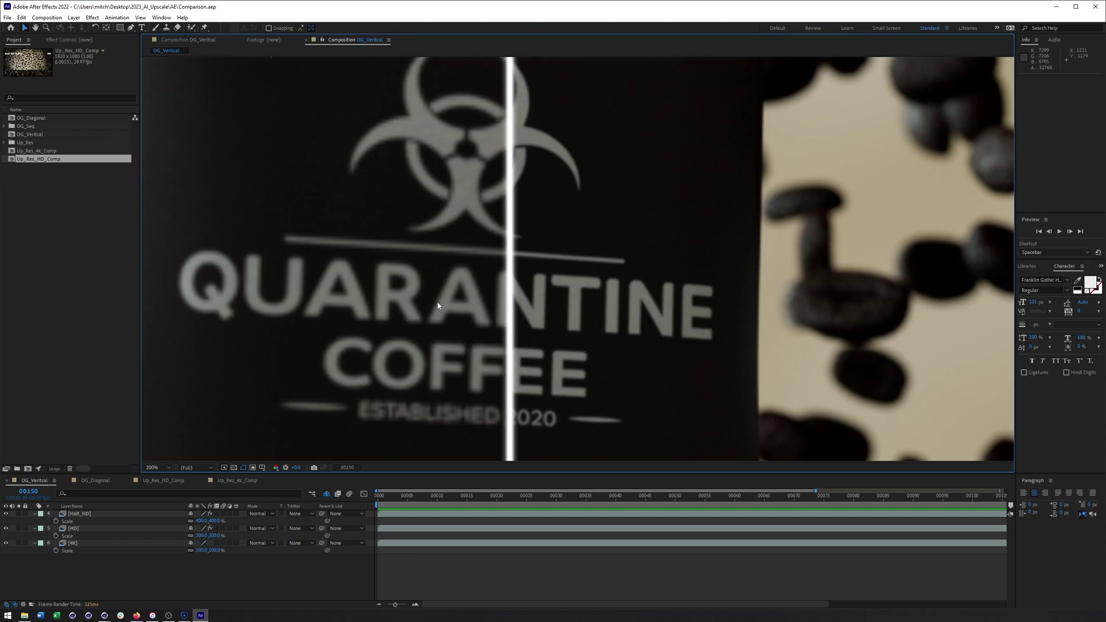
pyautogui.moveTo(624, 309); pyautogui.dragTo(422, 291)
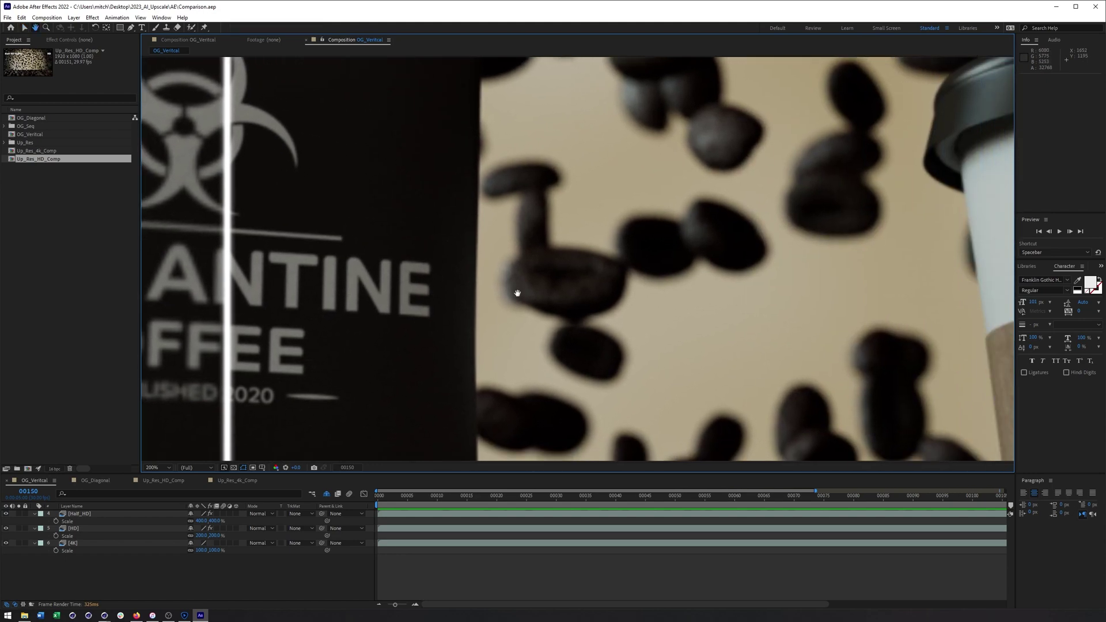
pyautogui.moveTo(616, 278); pyautogui.dragTo(375, 311)
pyautogui.moveTo(1008, 190); pyautogui.dragTo(676, 217)
pyautogui.scroll(-4, 676, 217)
pyautogui.moveTo(612, 291); pyautogui.dragTo(705, 254)
pyautogui.press('v')
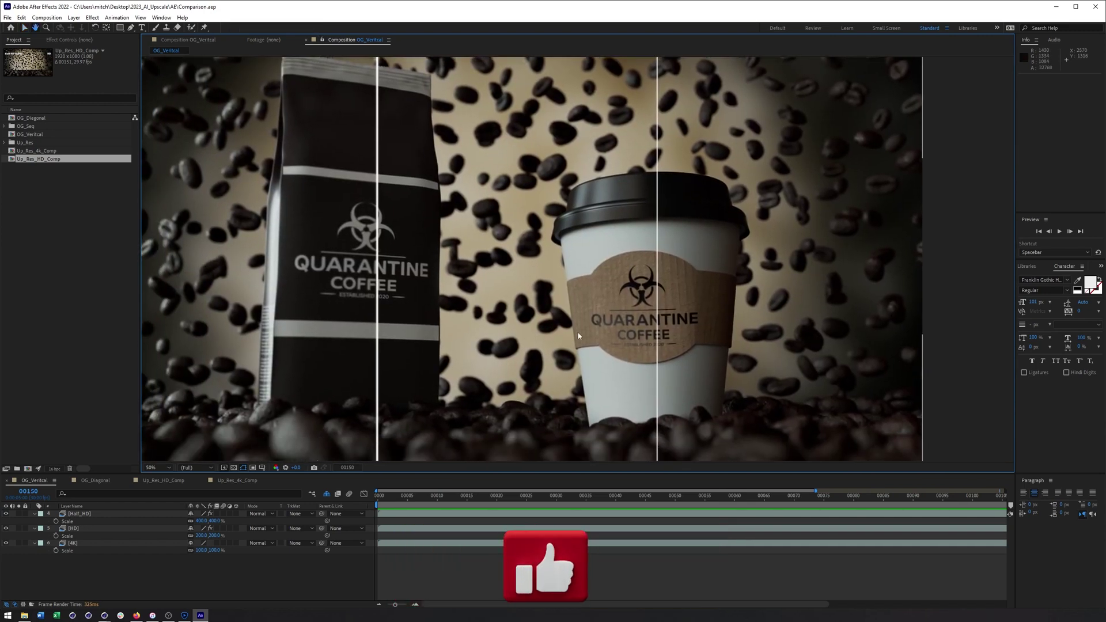
# Select the 4K layer and hide the Half_HD and HD layers, leaving only 4K visible
pyautogui.click(76, 543)
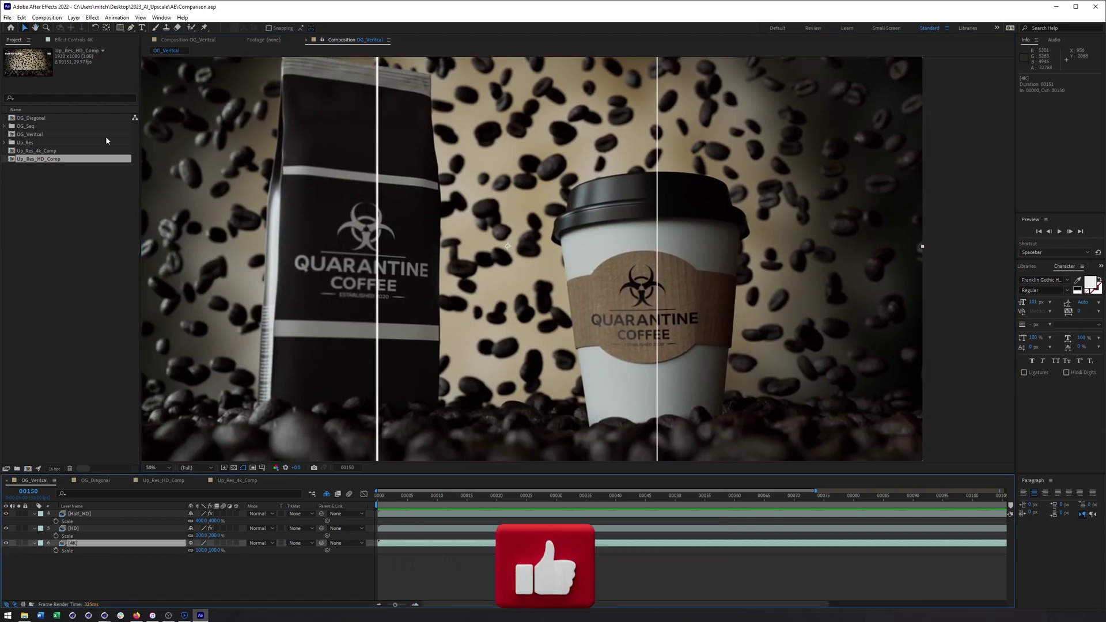
pyautogui.click(64, 41)
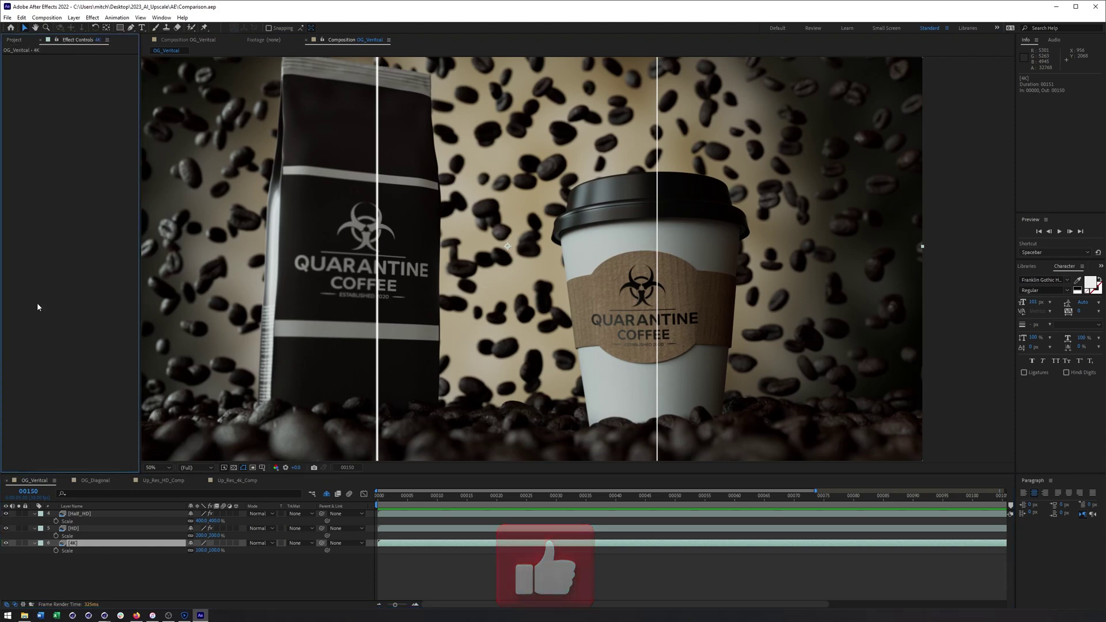
pyautogui.click(6, 513)
pyautogui.click(6, 528)
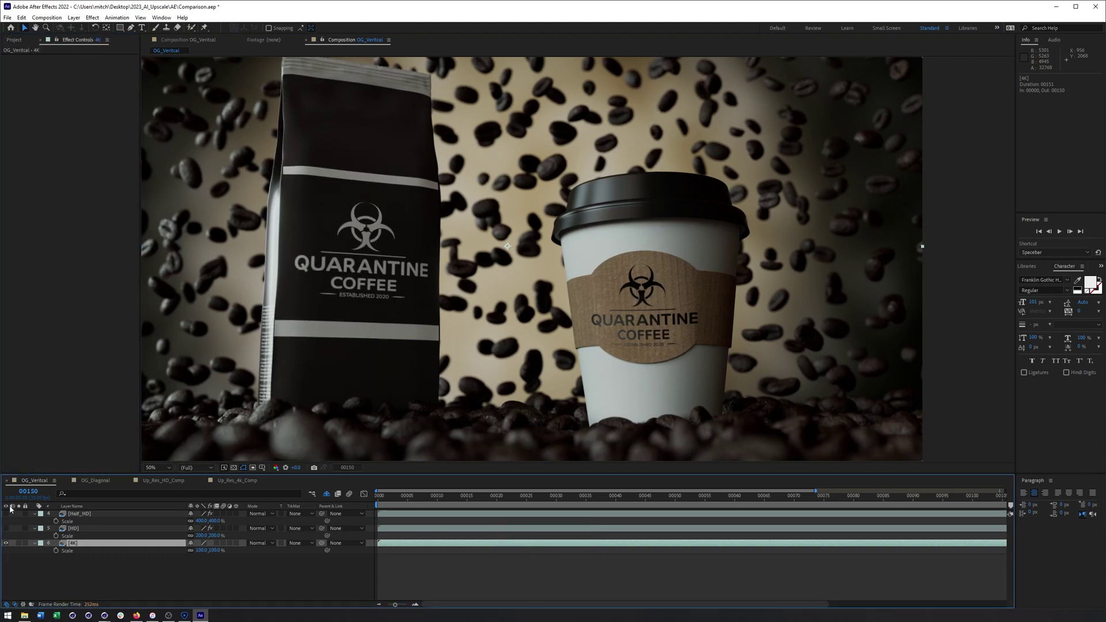
# Zoom to 200% on the coffee bag's Quarantine Coffee logo
pyautogui.press('/')
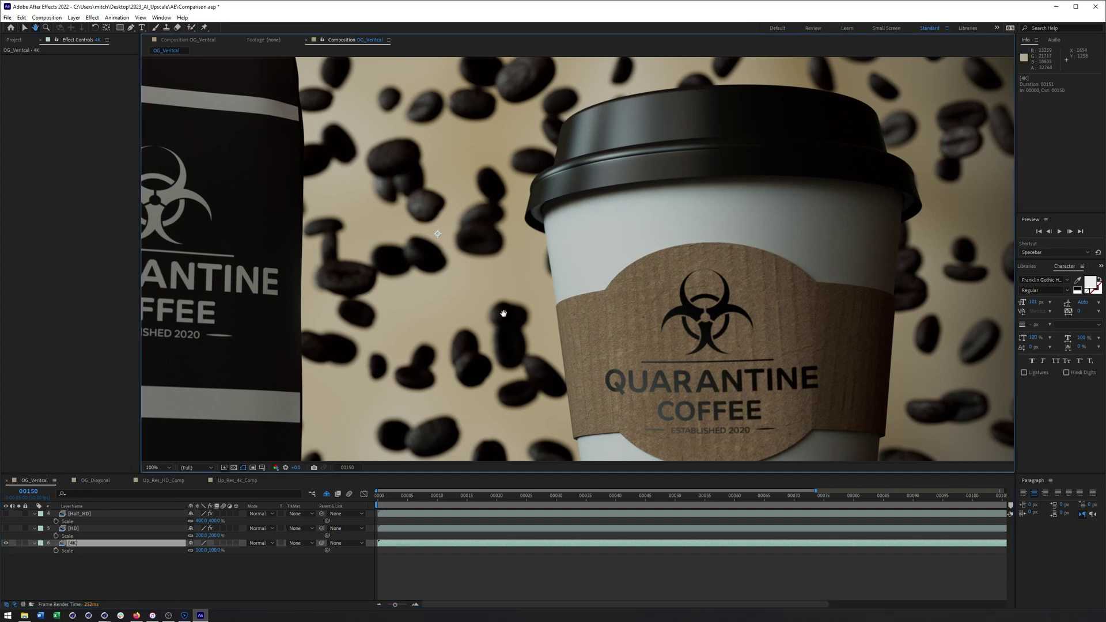
pyautogui.moveTo(159, 318); pyautogui.dragTo(464, 319)
pyautogui.press('.')
pyautogui.moveTo(371, 370); pyautogui.dragTo(508, 329)
pyautogui.press('v')
# Toggle the HD layer on and off repeatedly to compare it against the 4K render
pyautogui.click(7, 528)
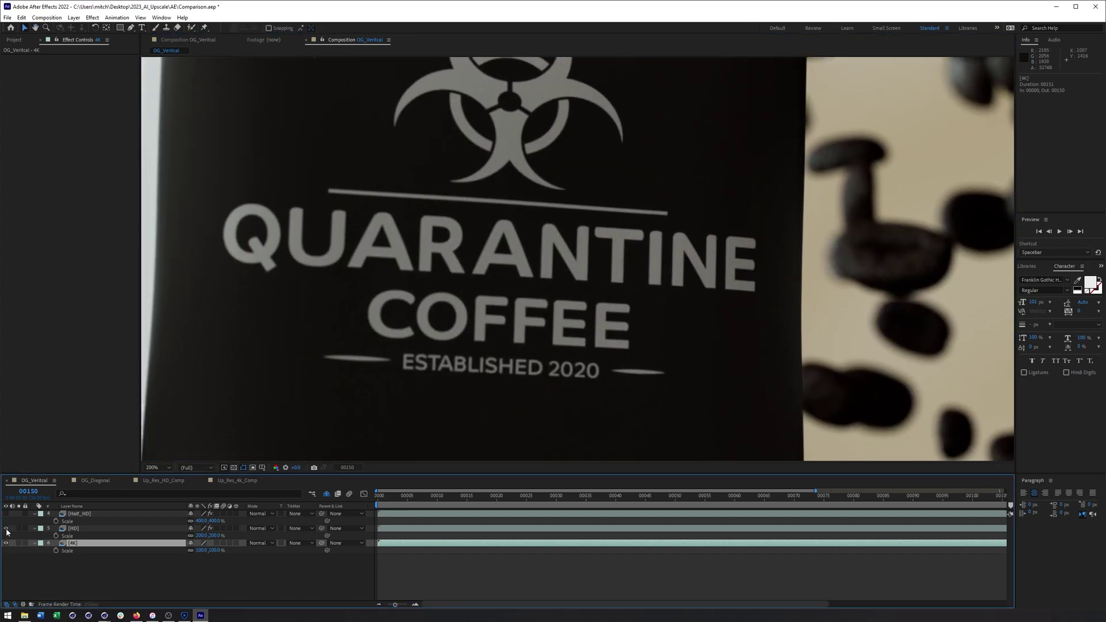
pyautogui.click(6, 528)
pyautogui.click(6, 528)
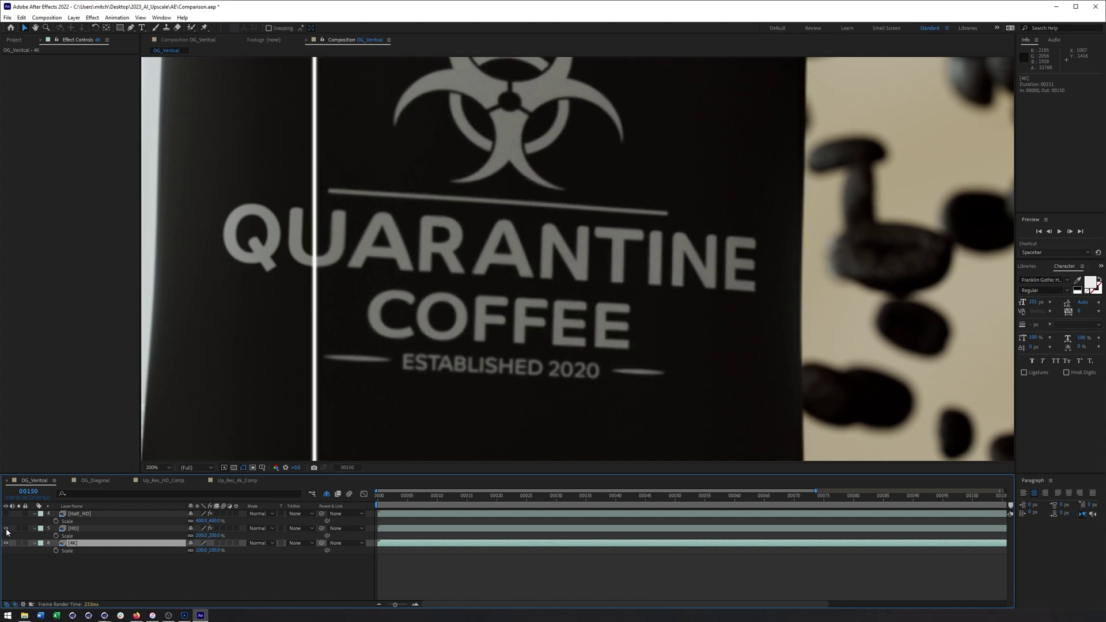
pyautogui.click(7, 528)
pyautogui.click(7, 528)
pyautogui.click(6, 529)
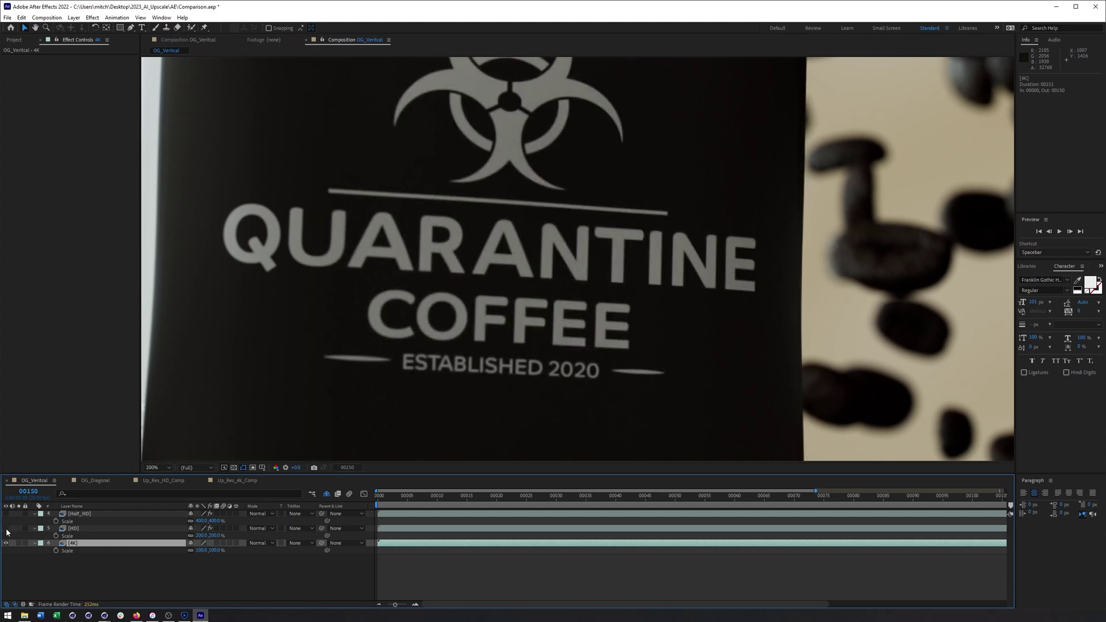
pyautogui.click(6, 528)
pyautogui.click(7, 528)
pyautogui.click(7, 528)
pyautogui.click(7, 528)
pyautogui.click(6, 528)
pyautogui.click(6, 529)
# Turn the HD and Half_HD layers back on and zoom out to 25% on the whole comparison
pyautogui.scroll(-6, 546, 288)
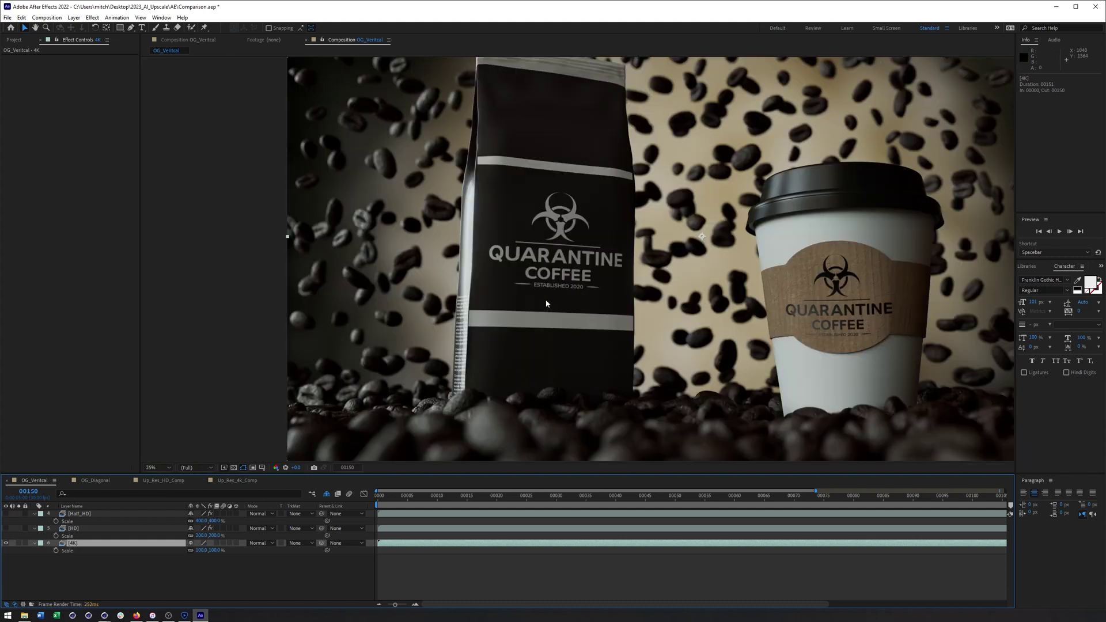
pyautogui.click(7, 529)
pyautogui.click(6, 513)
pyautogui.scroll(2, 531, 264)
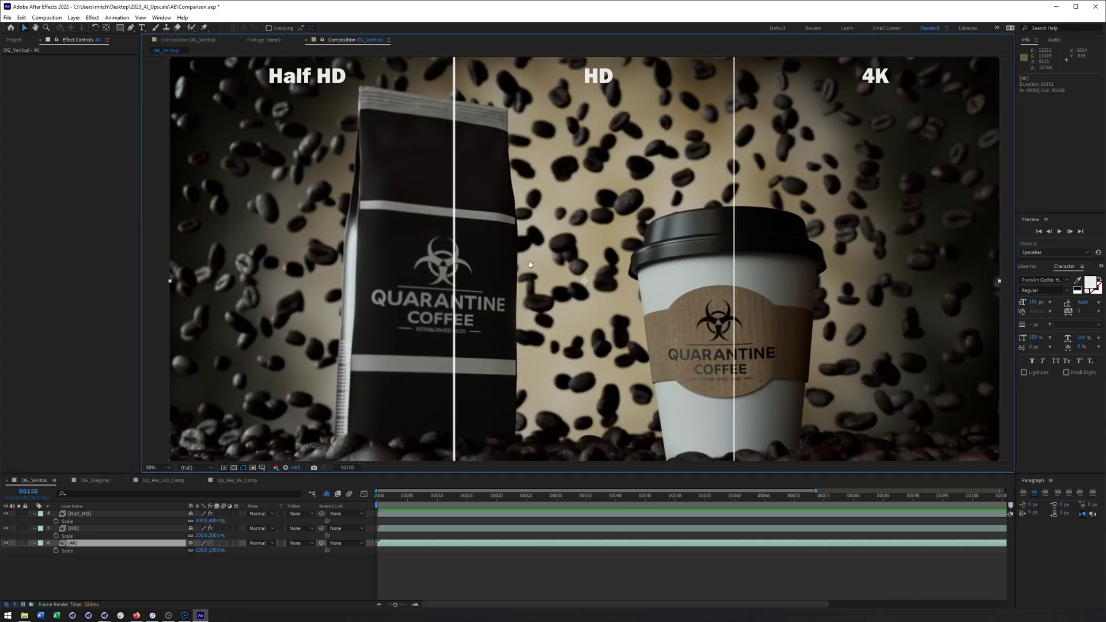
pyautogui.moveTo(530, 264); pyautogui.dragTo(481, 292)
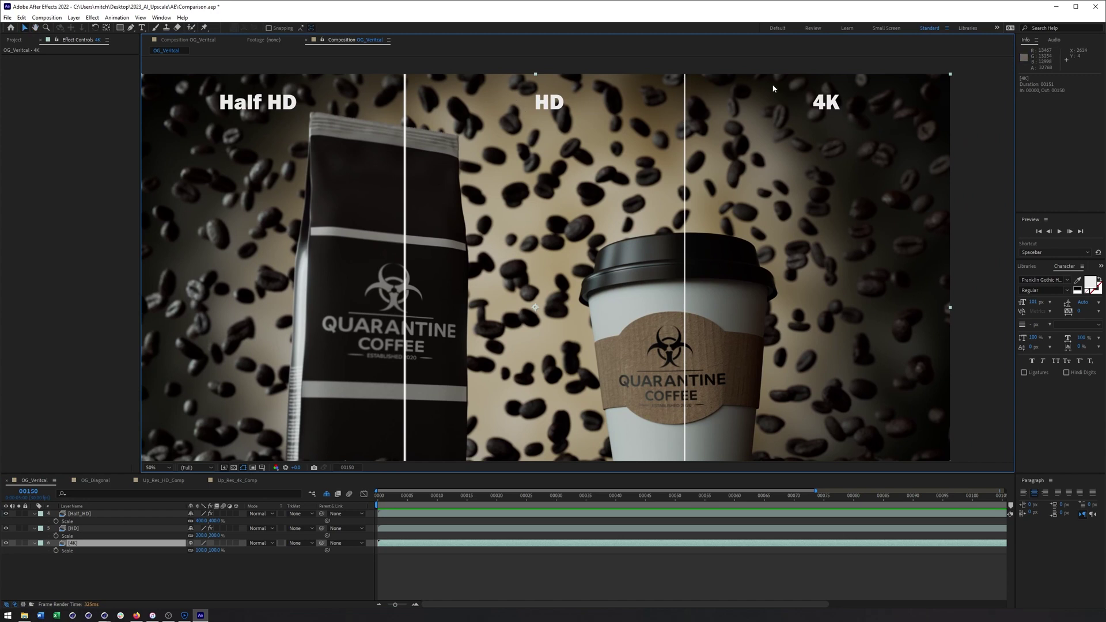
pyautogui.moveTo(673, 93); pyautogui.dragTo(698, 81)
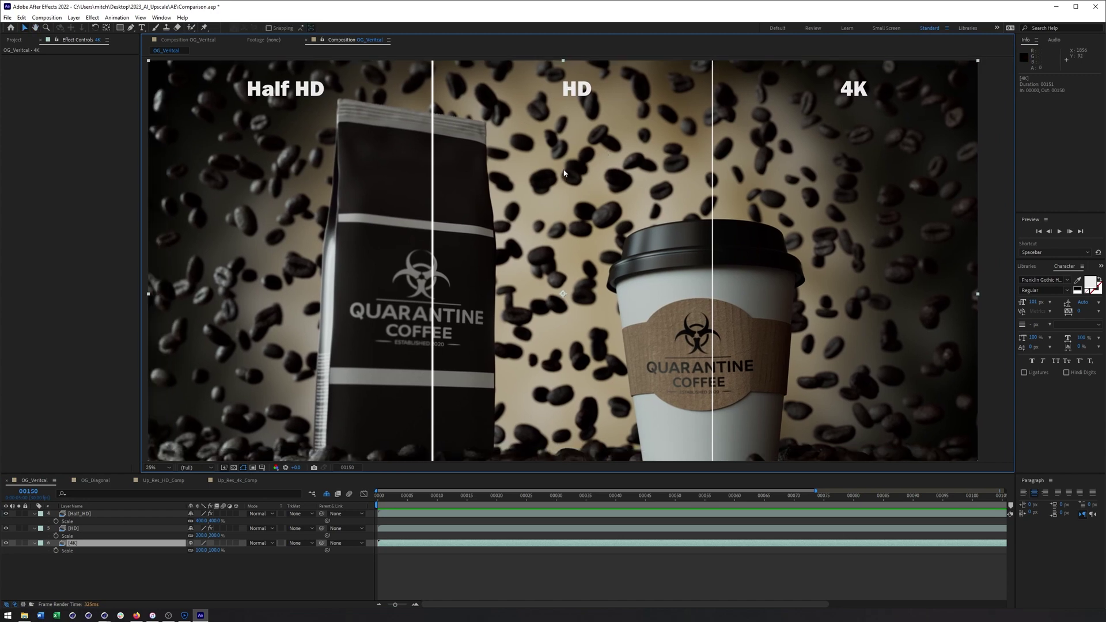
pyautogui.press(',')
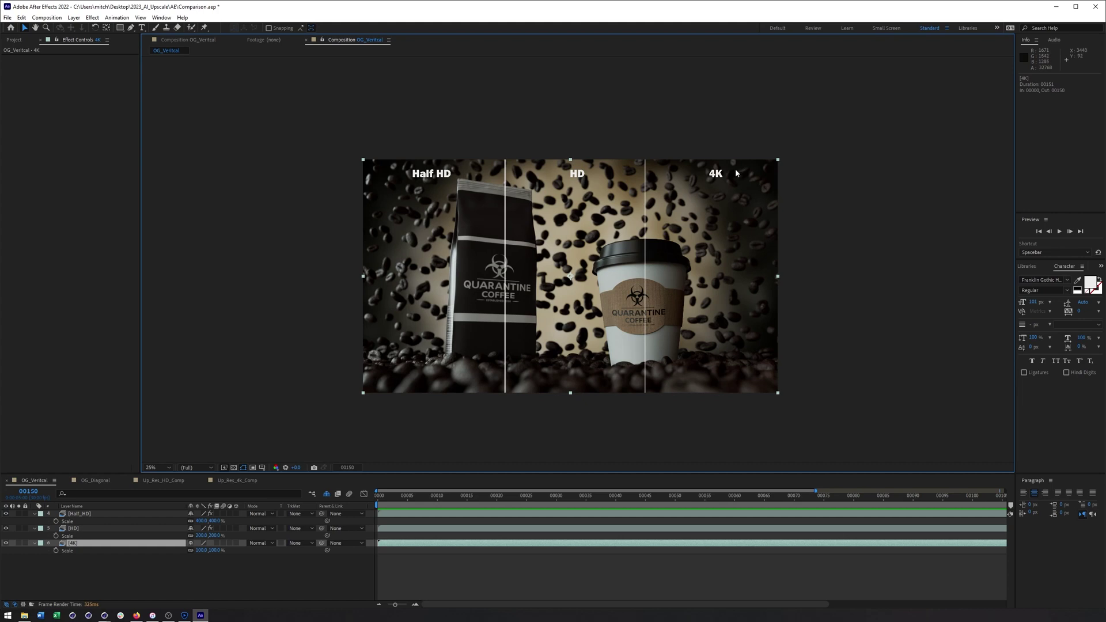
pyautogui.press('.')
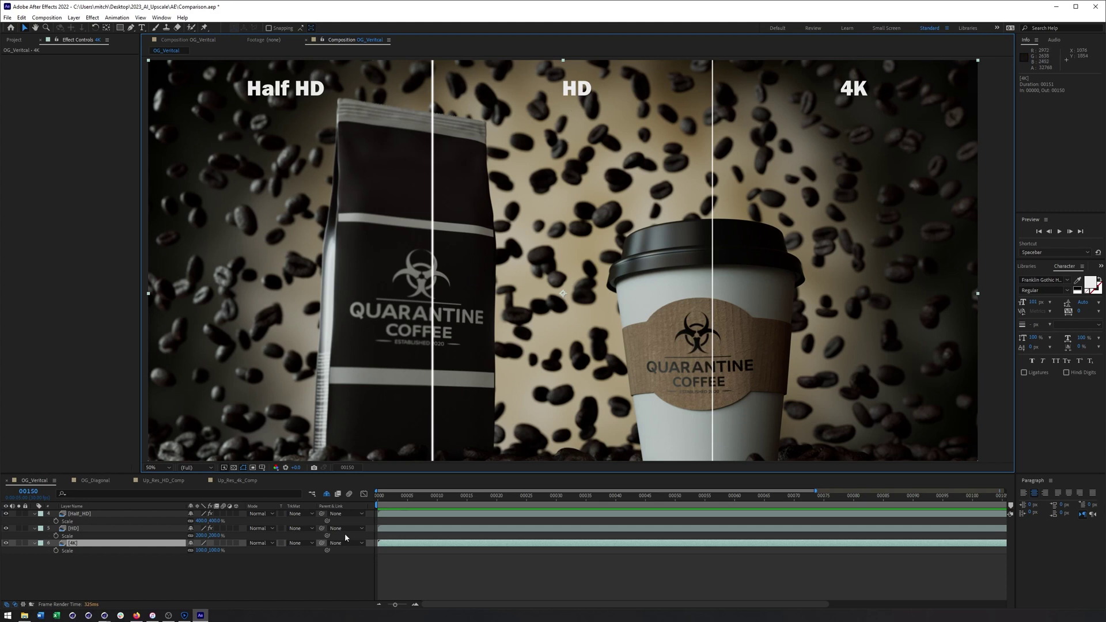
# Switch to the OG_Diagonal comp, scrub to the bag-and-cup frame and play the animation
pyautogui.click(92, 480)
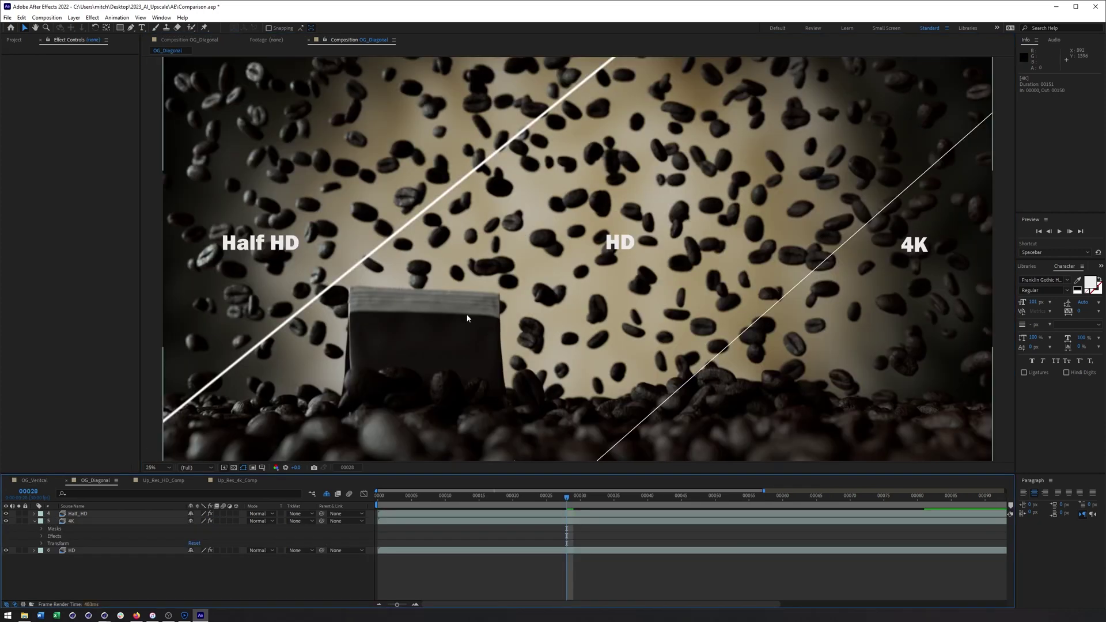
pyautogui.press(',')
pyautogui.moveTo(573, 500); pyautogui.dragTo(1005, 500)
pyautogui.press('space')
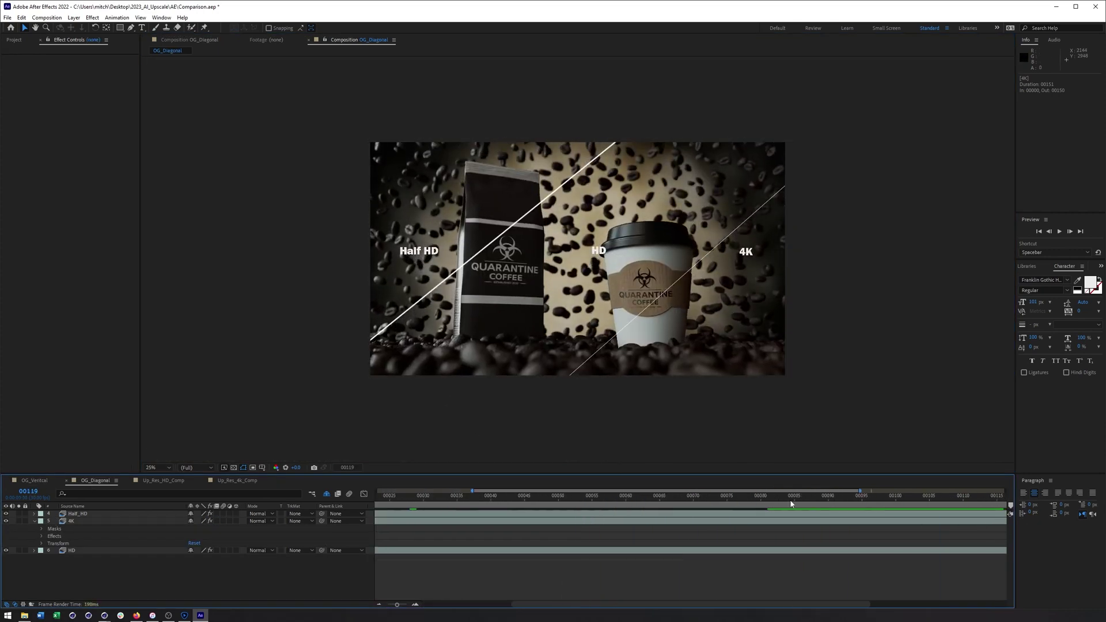
pyautogui.moveTo(868, 493); pyautogui.dragTo(1024, 496)
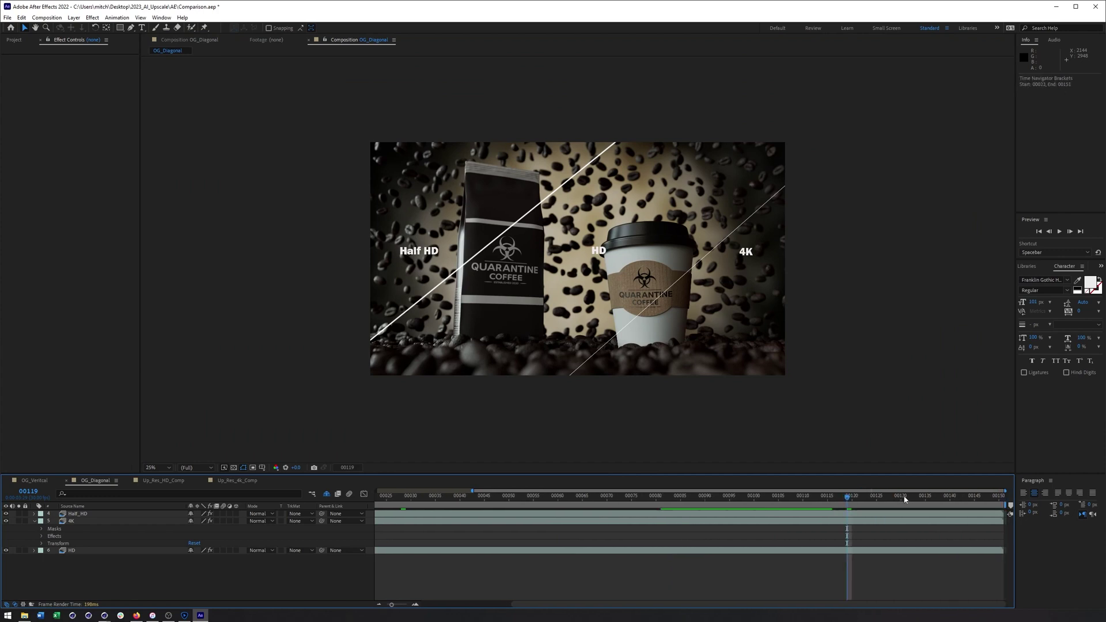
# Zoom to 200% on the coffee bag's Half HD stripe and logo, then back to 50%
pyautogui.press('.')
pyautogui.press('.')
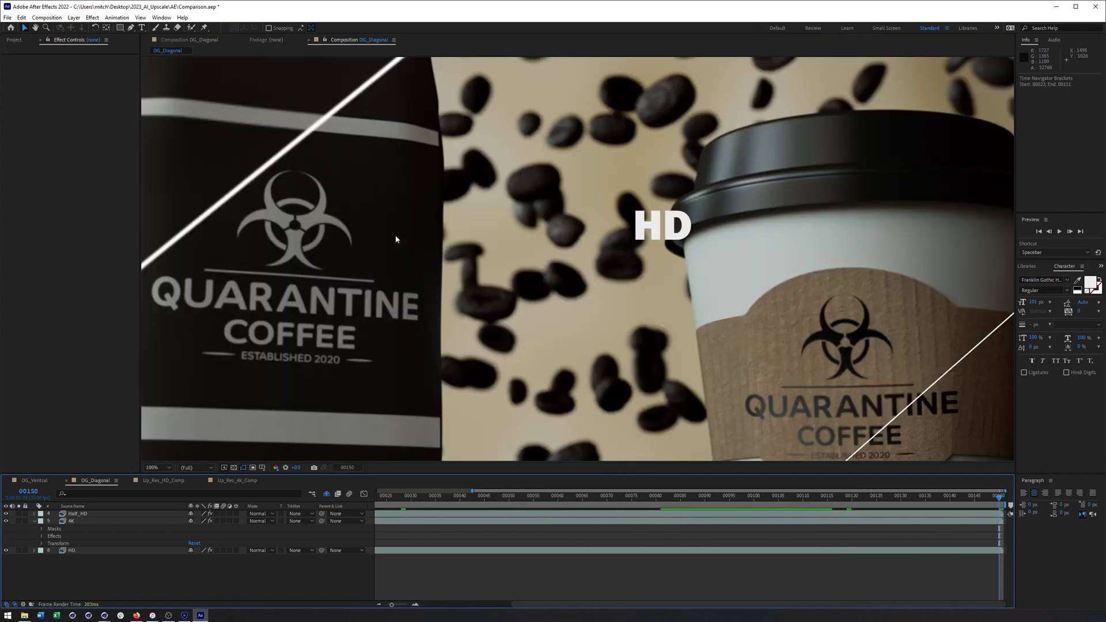
pyautogui.moveTo(261, 225); pyautogui.dragTo(405, 238)
pyautogui.moveTo(270, 287); pyautogui.dragTo(416, 300)
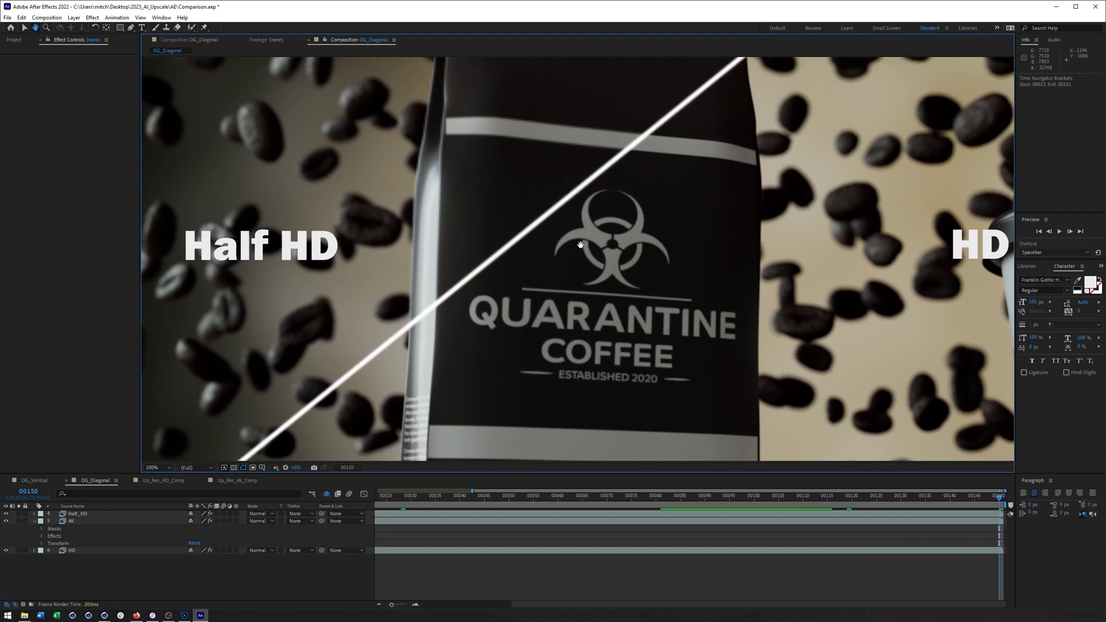
pyautogui.press('.')
pyautogui.moveTo(417, 174); pyautogui.dragTo(334, 316)
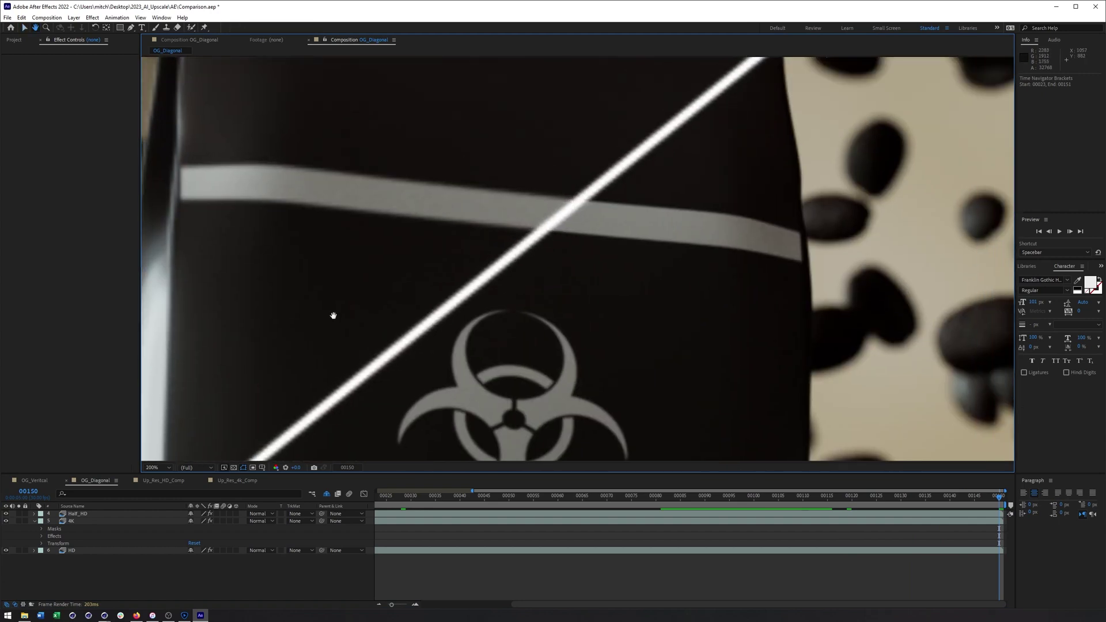
pyautogui.press(',')
pyautogui.press(',')
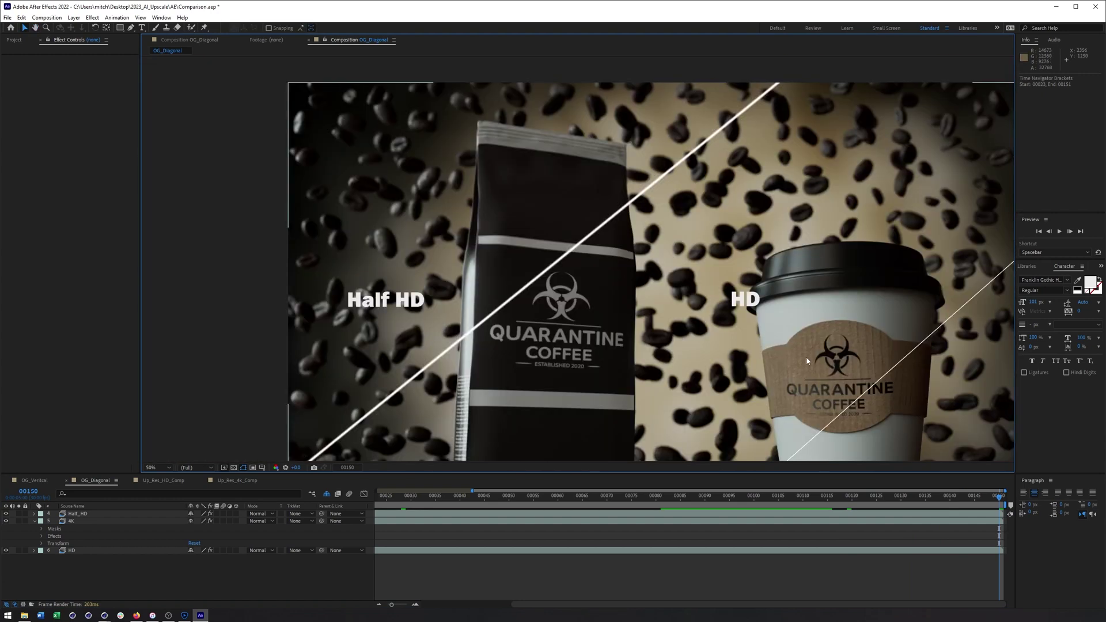
pyautogui.moveTo(702, 340); pyautogui.dragTo(658, 322)
# Inspect the cup sleeve text at 400%, deselect the 4K layer, and open Up_Res_HD_Comp
pyautogui.scroll(3, 658, 321)
pyautogui.moveTo(802, 420); pyautogui.dragTo(506, 153)
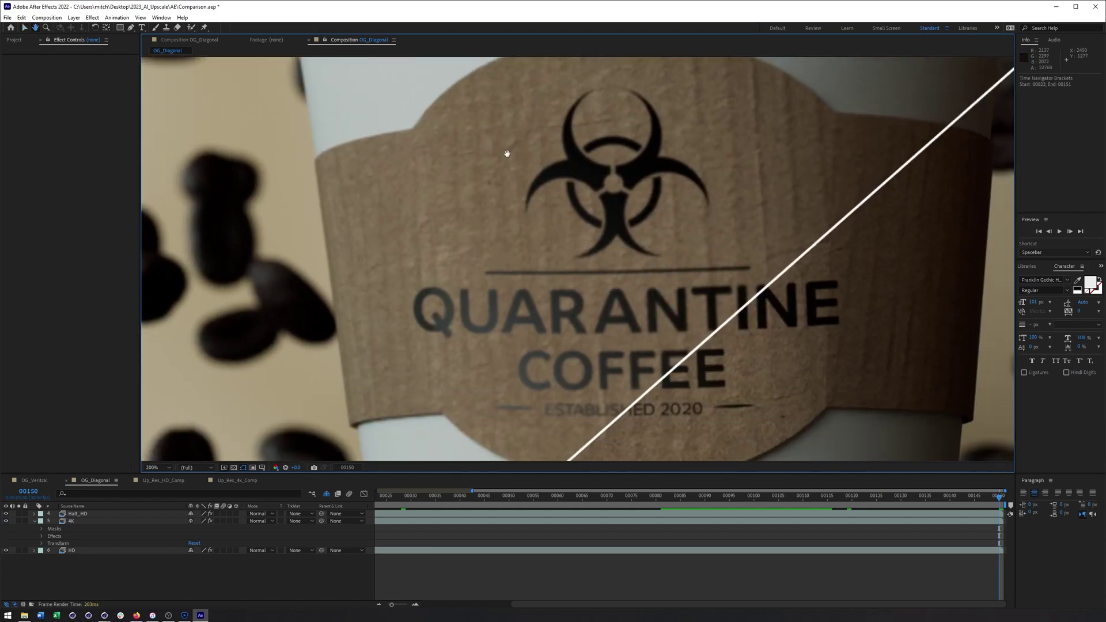
pyautogui.press('.')
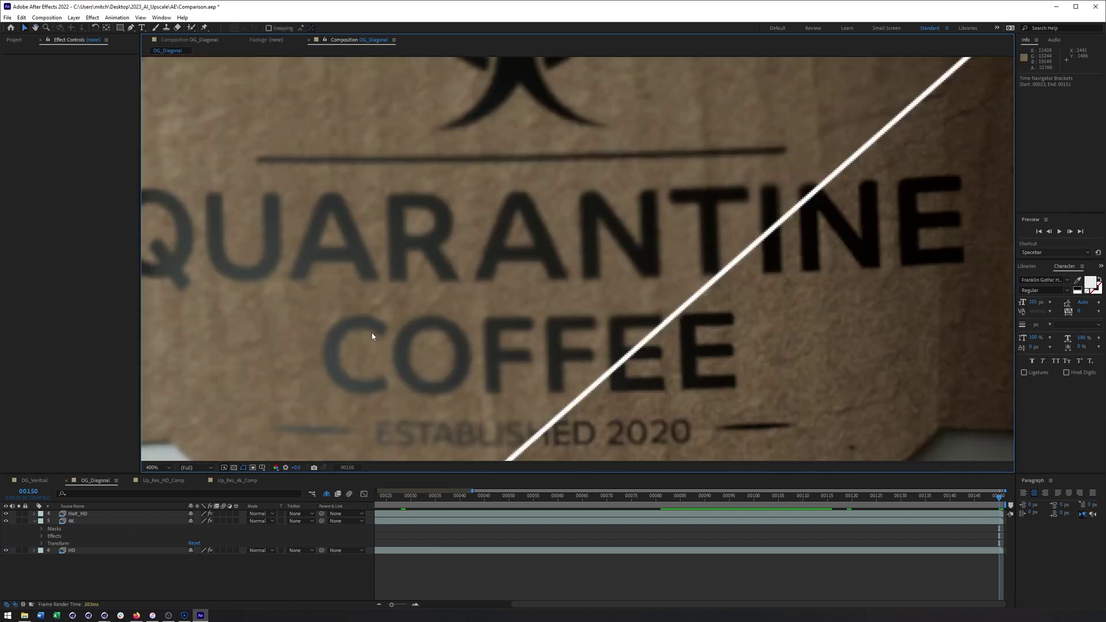
pyautogui.scroll(-6, 504, 301)
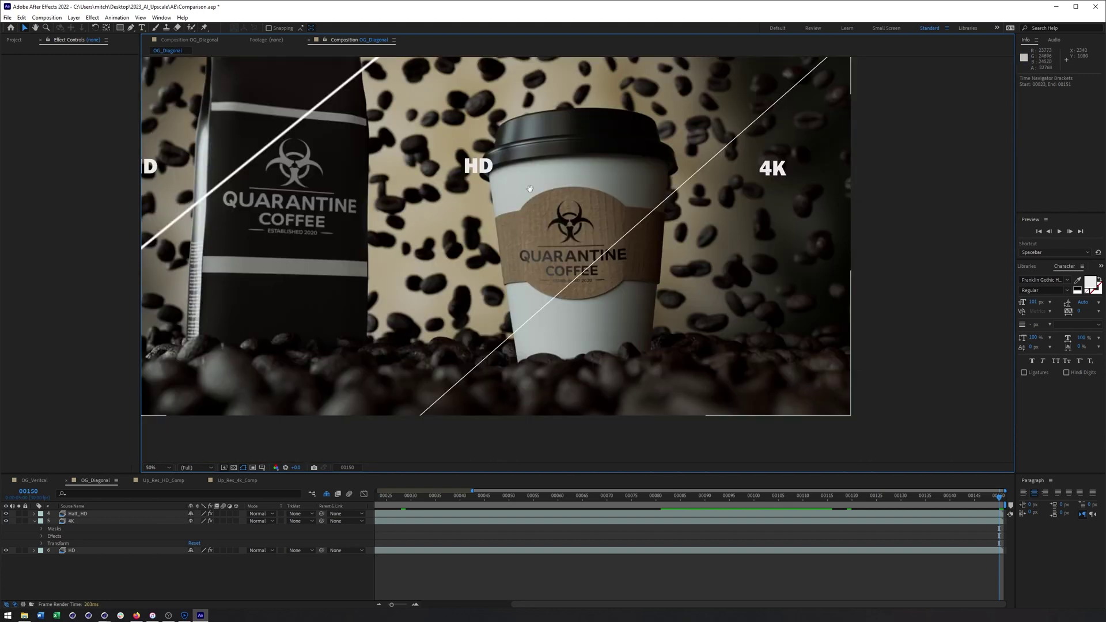
pyautogui.moveTo(614, 234); pyautogui.dragTo(650, 278)
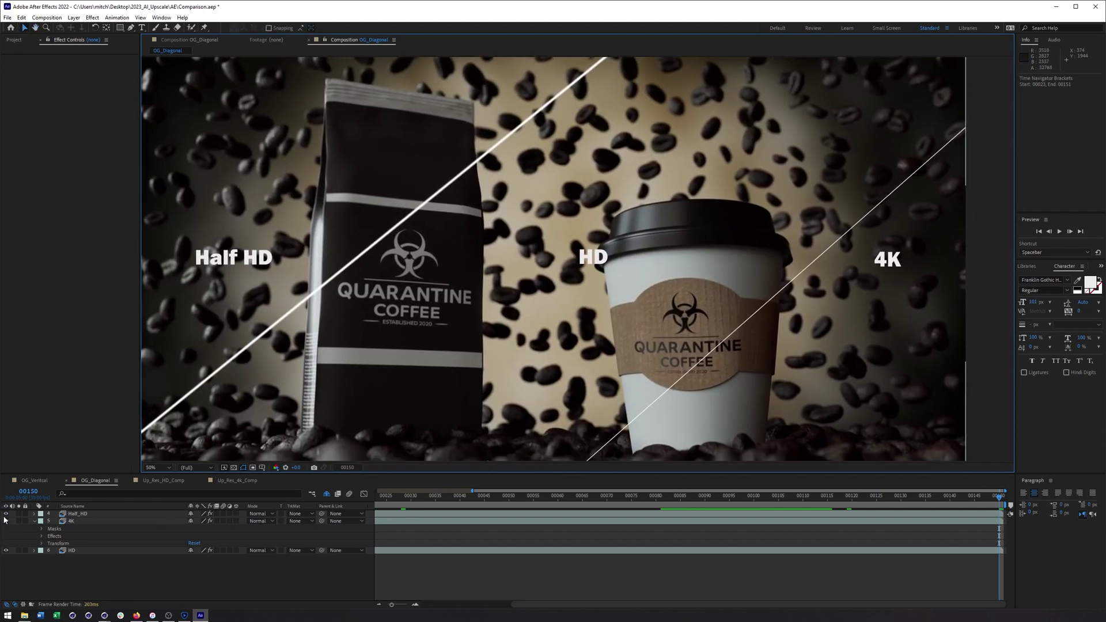
pyautogui.click(3, 556)
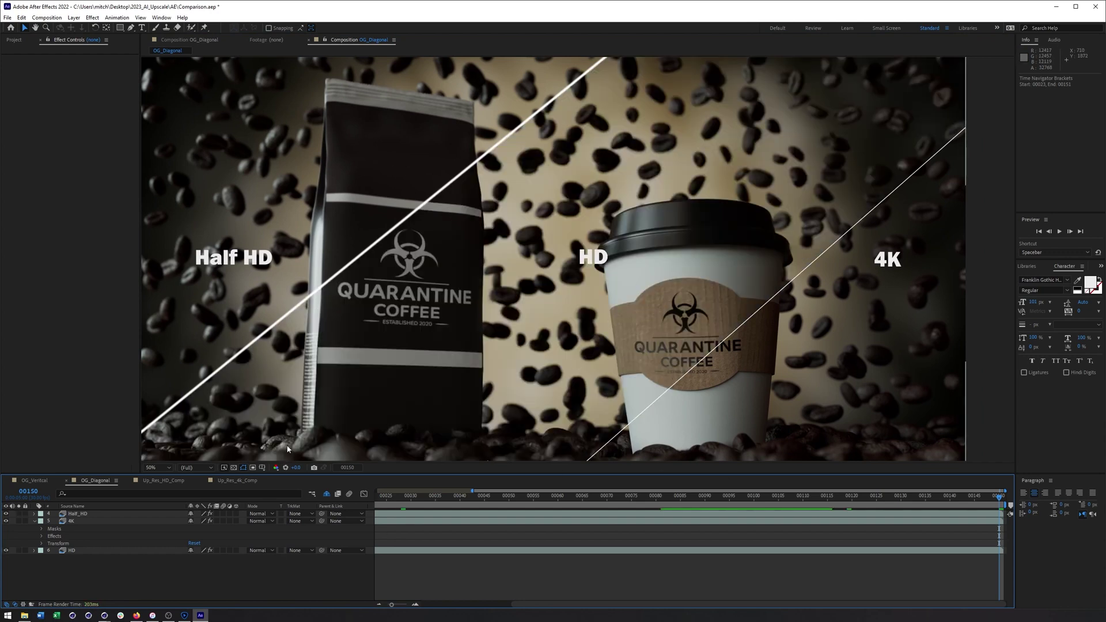
pyautogui.click(167, 480)
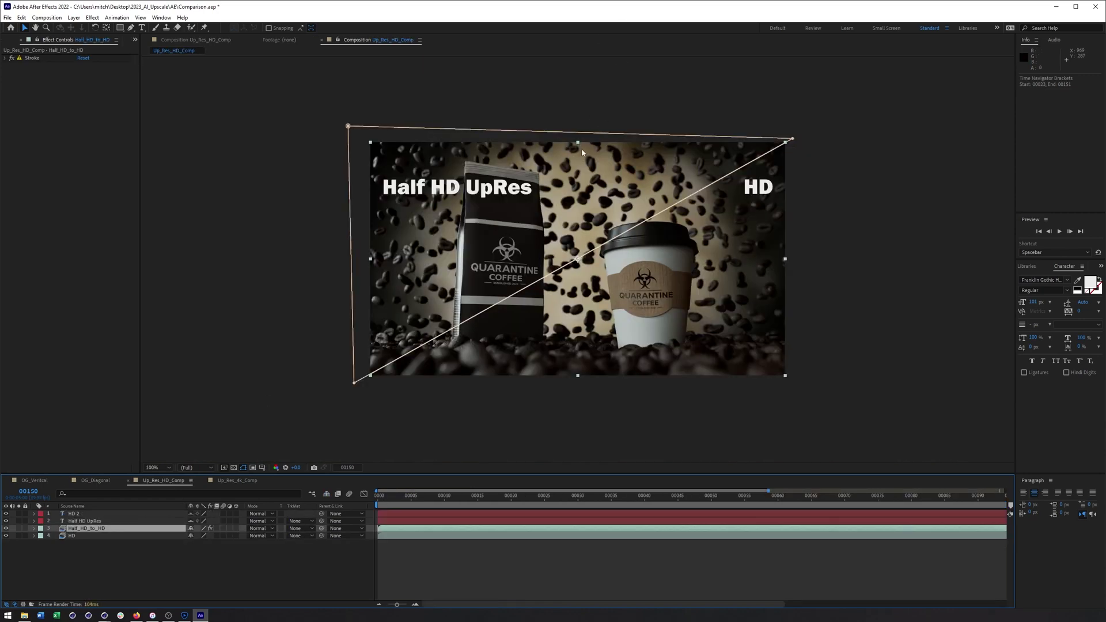
# Zoom Up_Res_HD_Comp to 200% and pan to the bag logo and cup
pyautogui.press('.')
pyautogui.moveTo(533, 195); pyautogui.dragTo(565, 188)
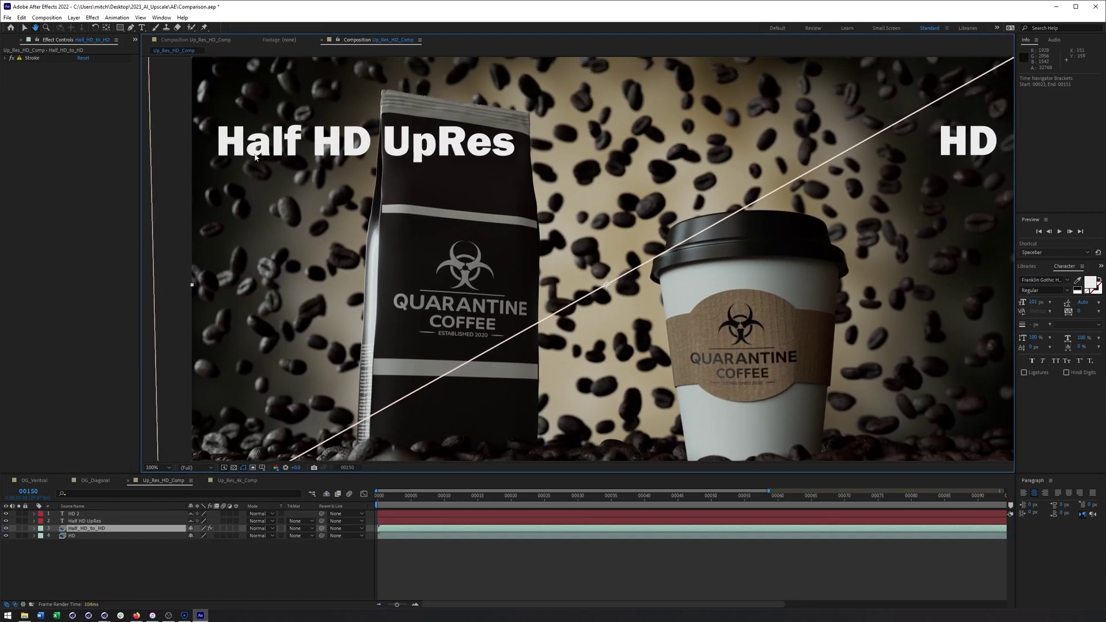
pyautogui.press('v')
pyautogui.moveTo(398, 175); pyautogui.dragTo(342, 181)
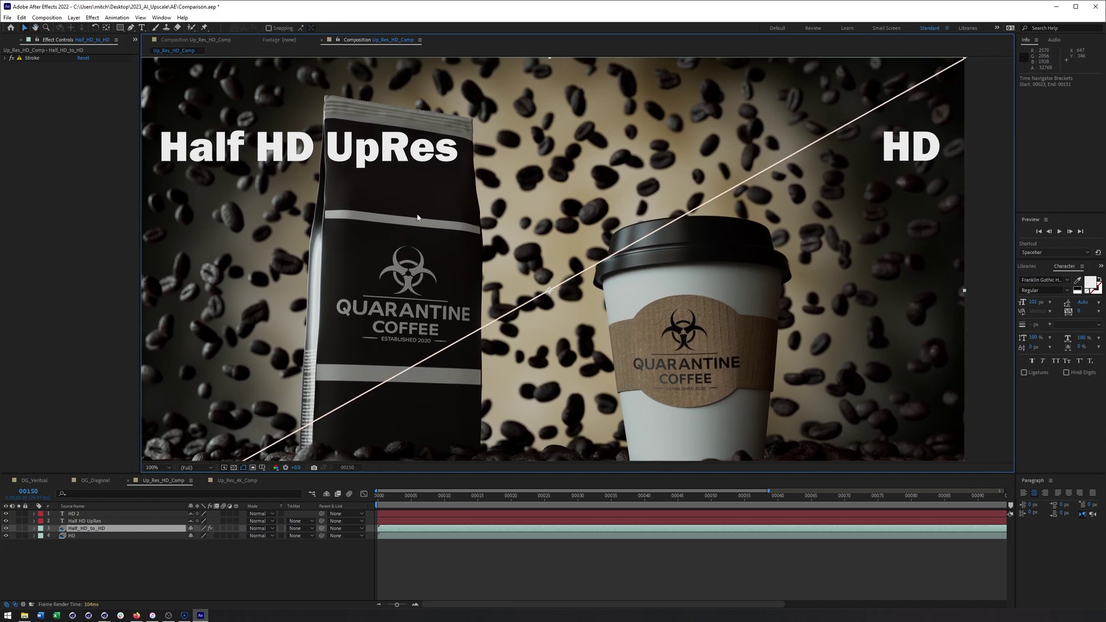
pyautogui.press('h')
pyautogui.moveTo(835, 309); pyautogui.dragTo(922, 308)
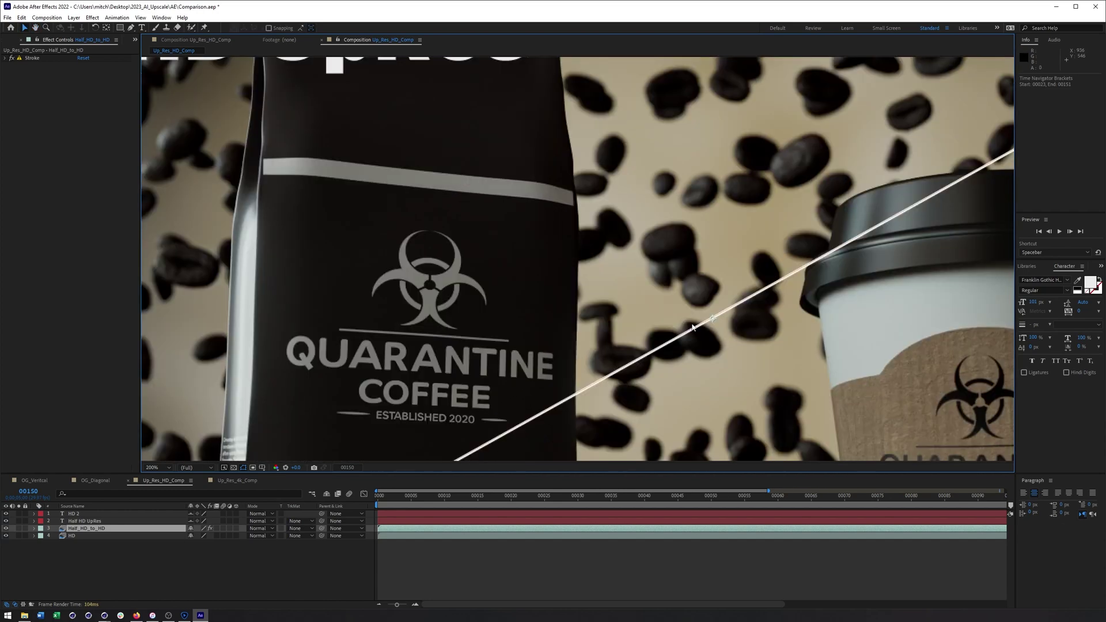
pyautogui.press('.')
pyautogui.moveTo(609, 332); pyautogui.dragTo(574, 240)
pyautogui.press('v')
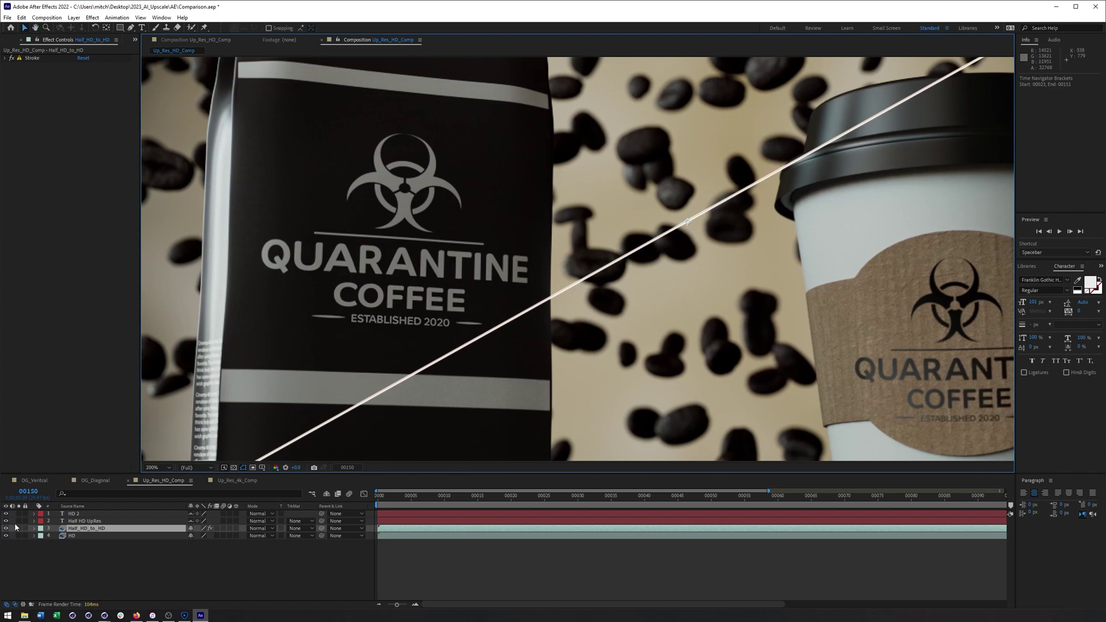
# Toggle the Half_HD_to_HD layer to compare, then switch off its Stroke effect
pyautogui.click(7, 529)
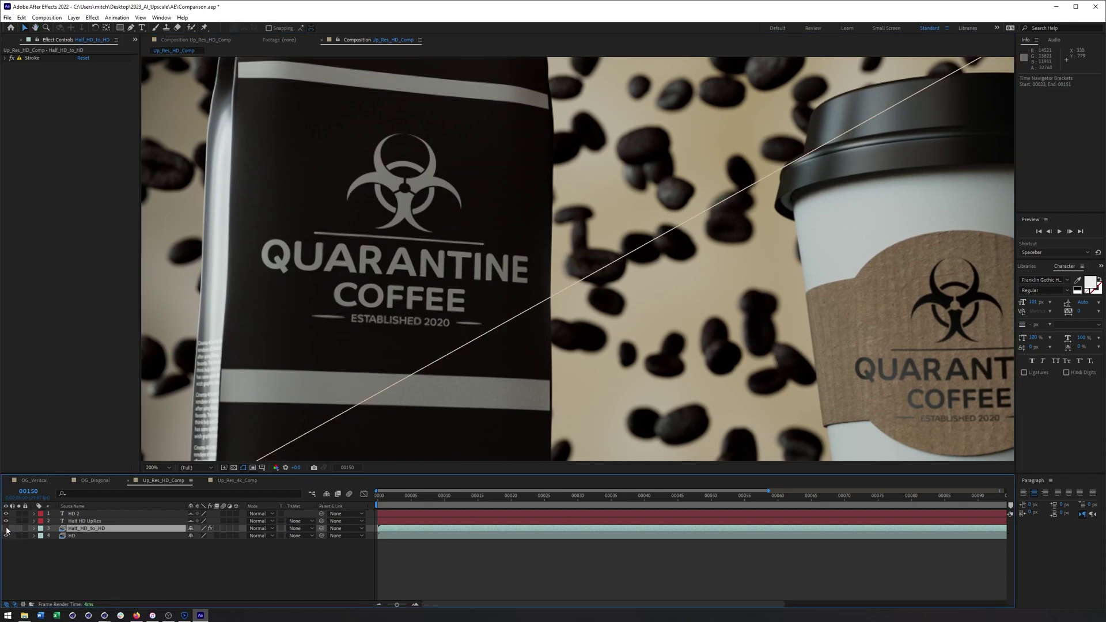
pyautogui.click(7, 528)
pyautogui.click(7, 528)
pyautogui.click(7, 528)
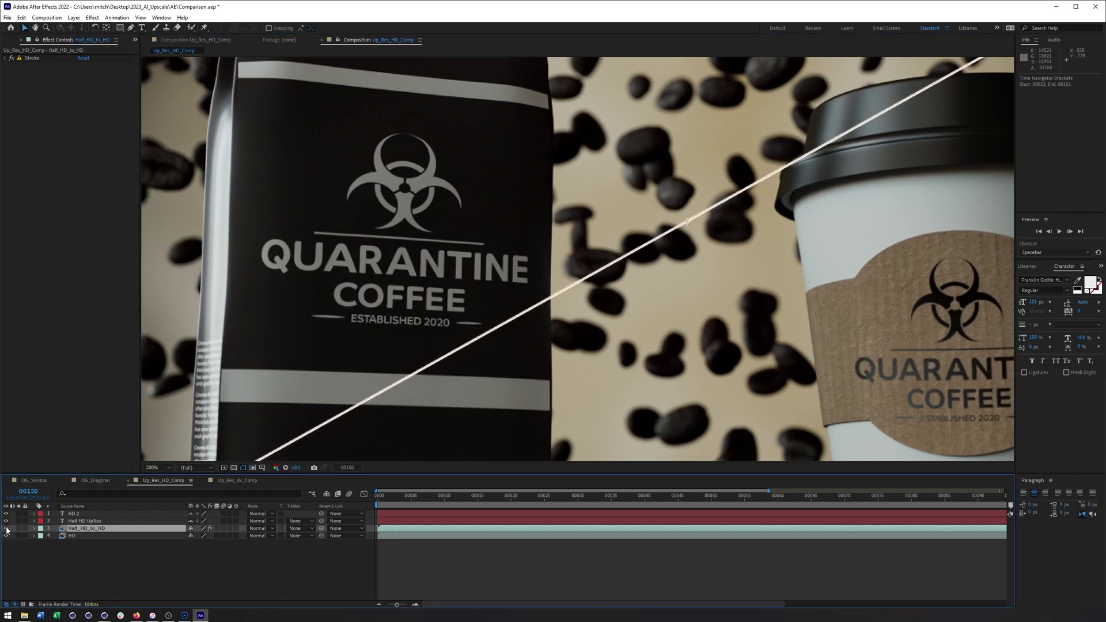
pyautogui.click(7, 528)
pyautogui.click(7, 529)
pyautogui.click(29, 59)
pyautogui.click(11, 58)
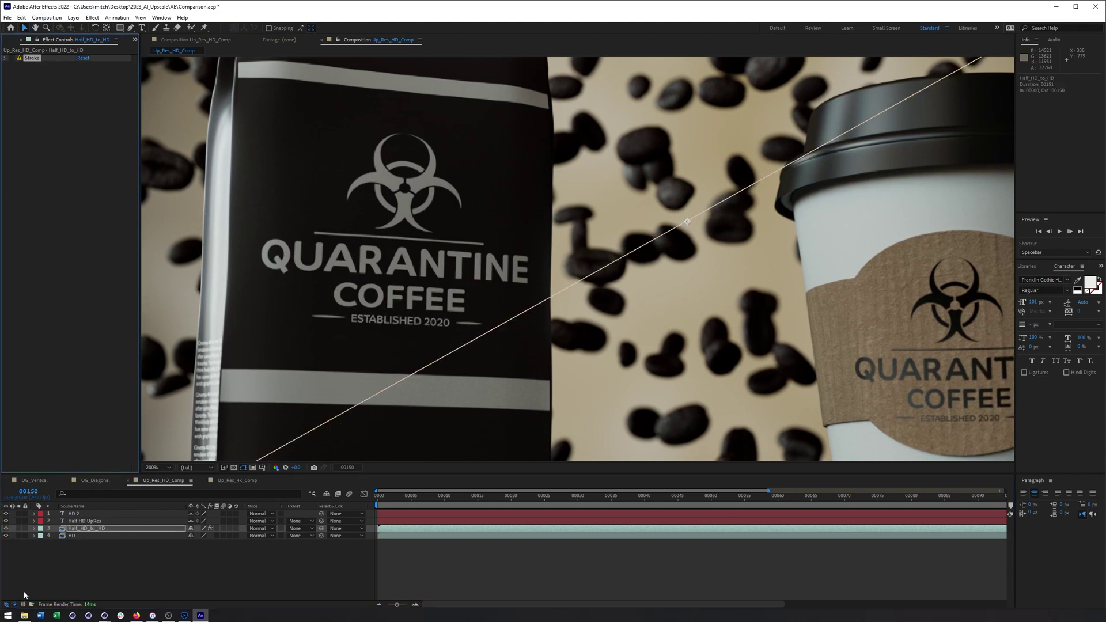
pyautogui.click(40, 546)
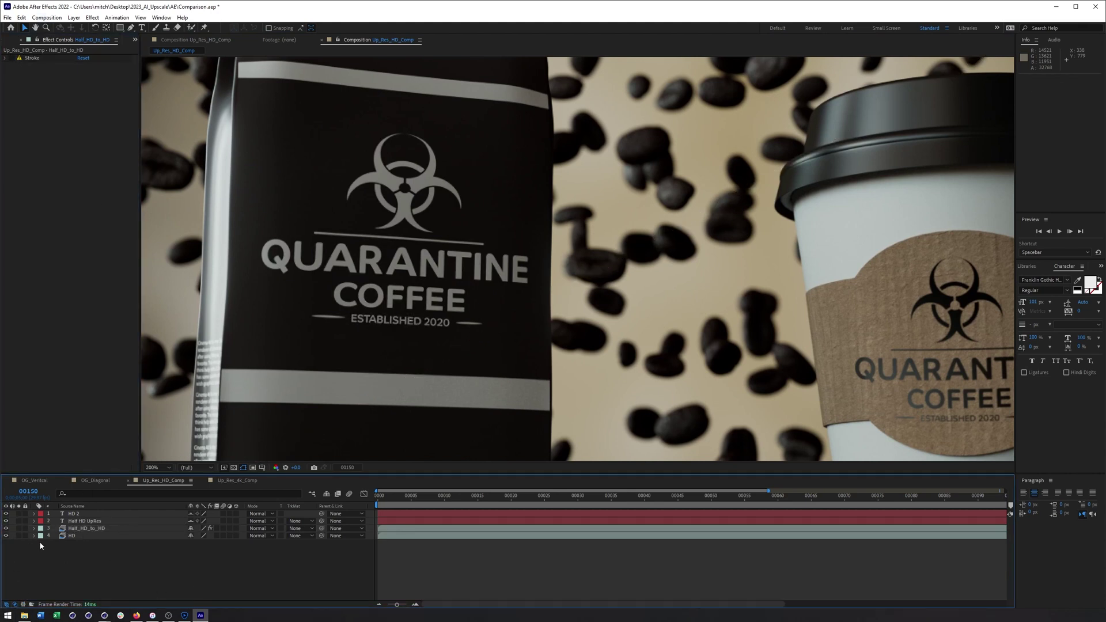
pyautogui.click(6, 529)
pyautogui.click(6, 528)
pyautogui.click(6, 528)
pyautogui.click(7, 528)
pyautogui.click(6, 528)
pyautogui.moveTo(770, 491); pyautogui.dragTo(870, 506)
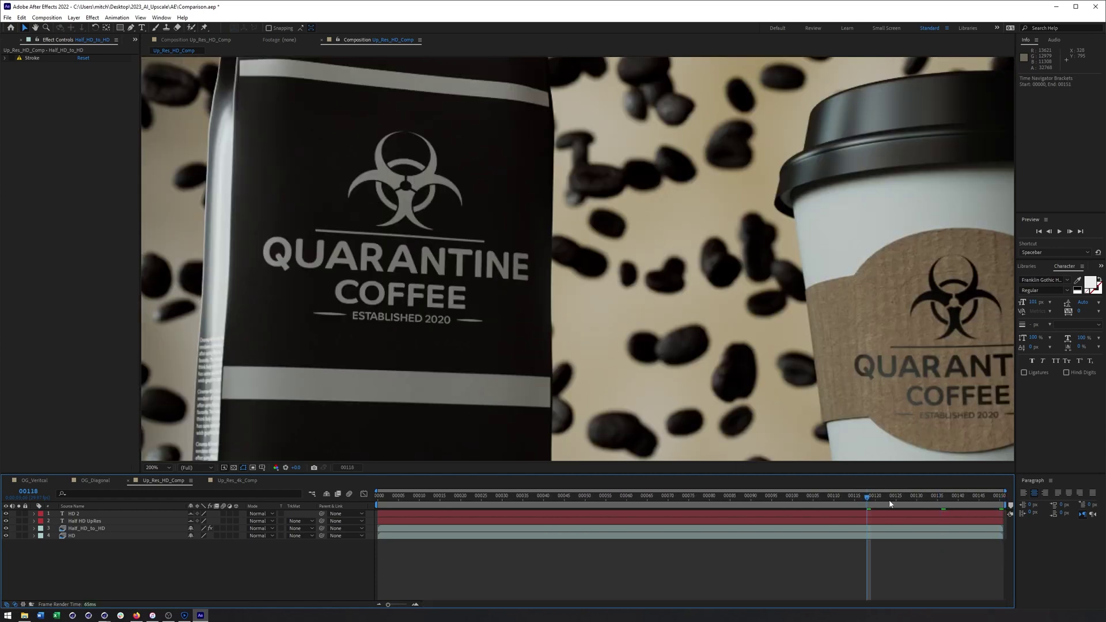
pyautogui.press('space')
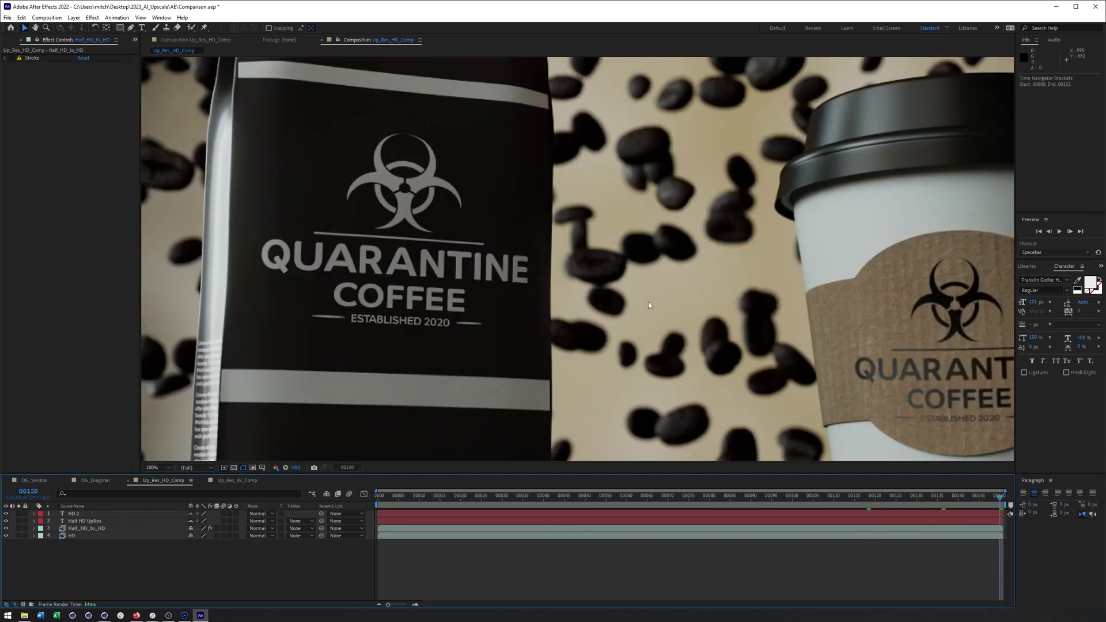
pyautogui.scroll(-3, 648, 305)
pyautogui.moveTo(649, 305); pyautogui.dragTo(528, 305)
pyautogui.scroll(4, 658, 324)
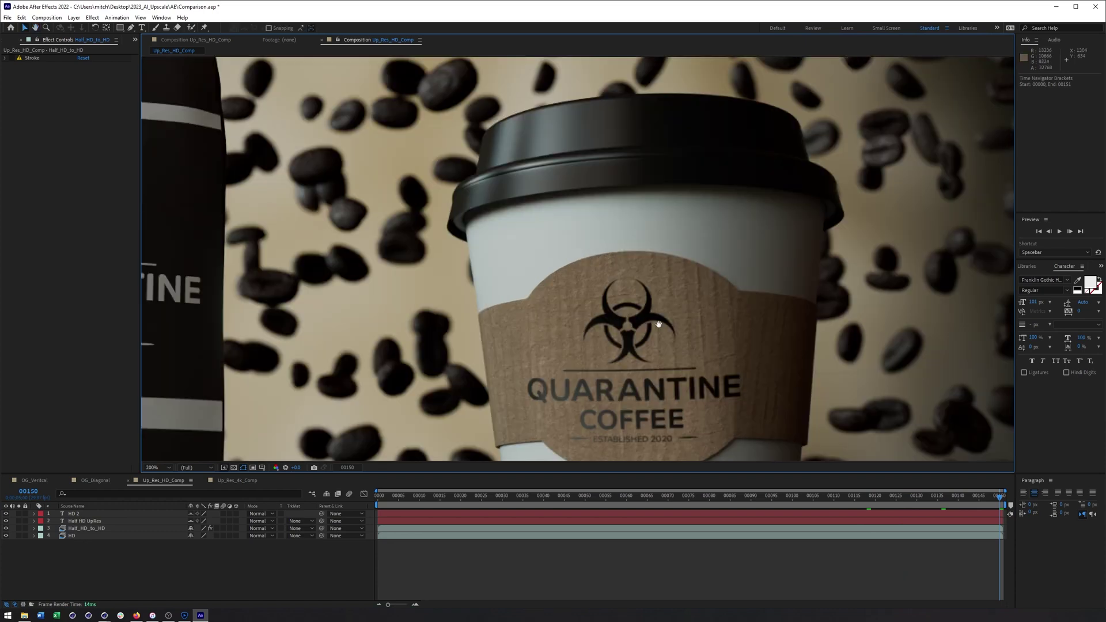
pyautogui.moveTo(658, 324); pyautogui.dragTo(514, 263)
pyautogui.click(7, 528)
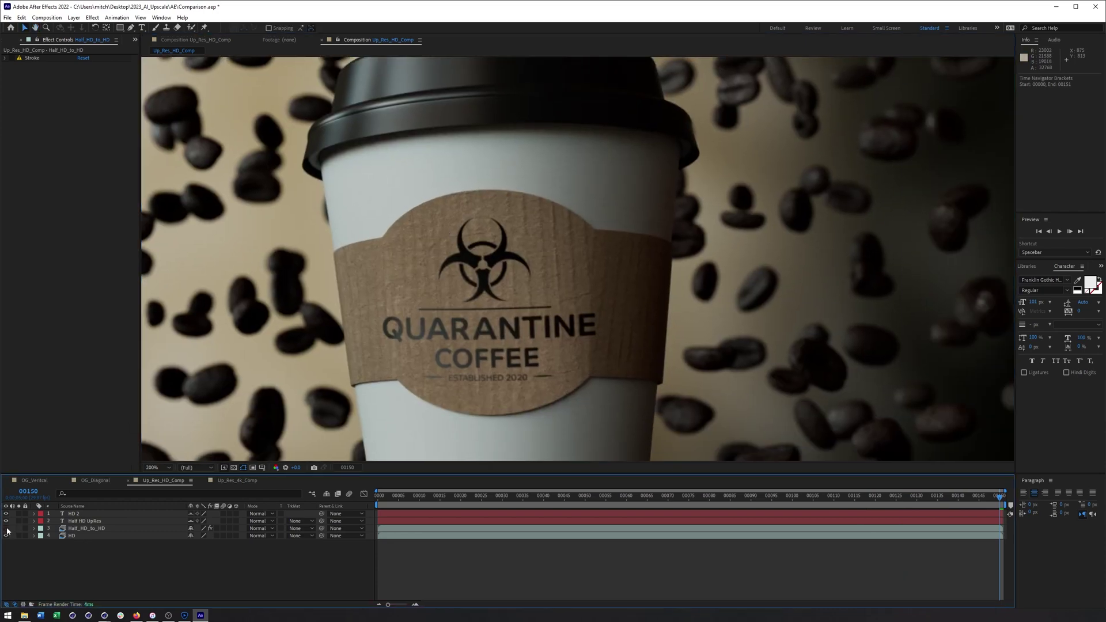
pyautogui.moveTo(403, 172); pyautogui.dragTo(720, 432)
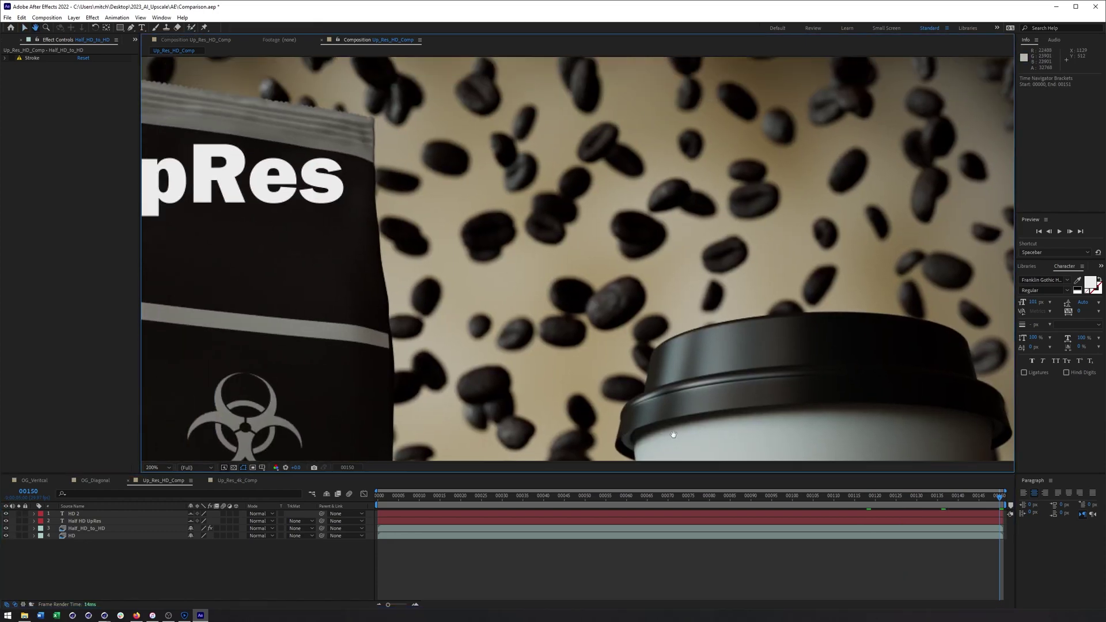
pyautogui.press('v')
pyautogui.click(7, 529)
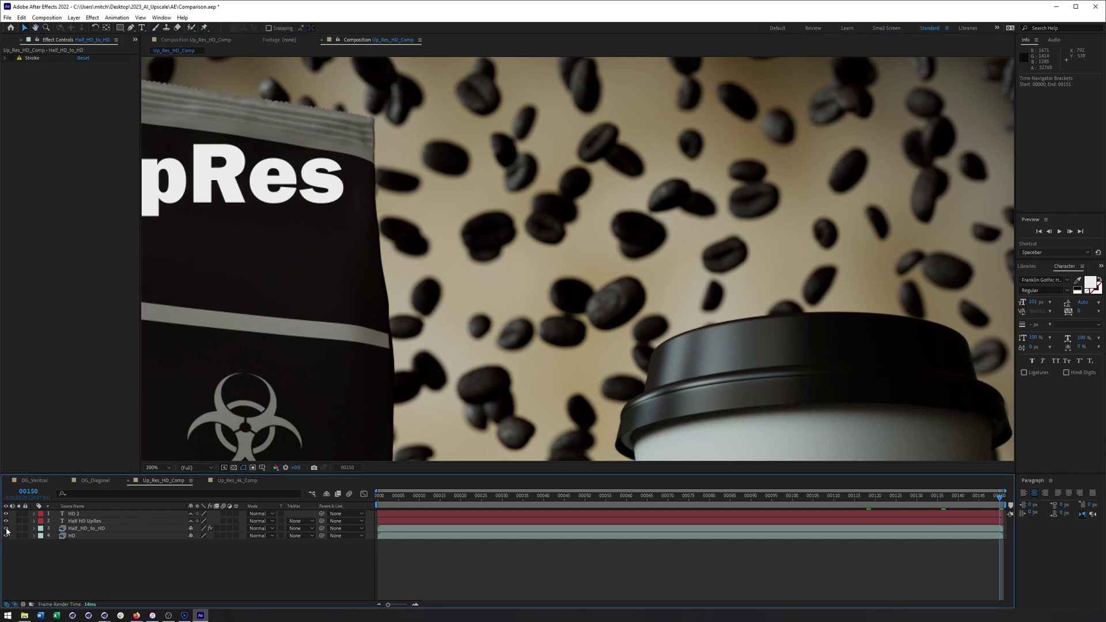
pyautogui.scroll(-2, 508, 395)
pyautogui.scroll(-2, 508, 395)
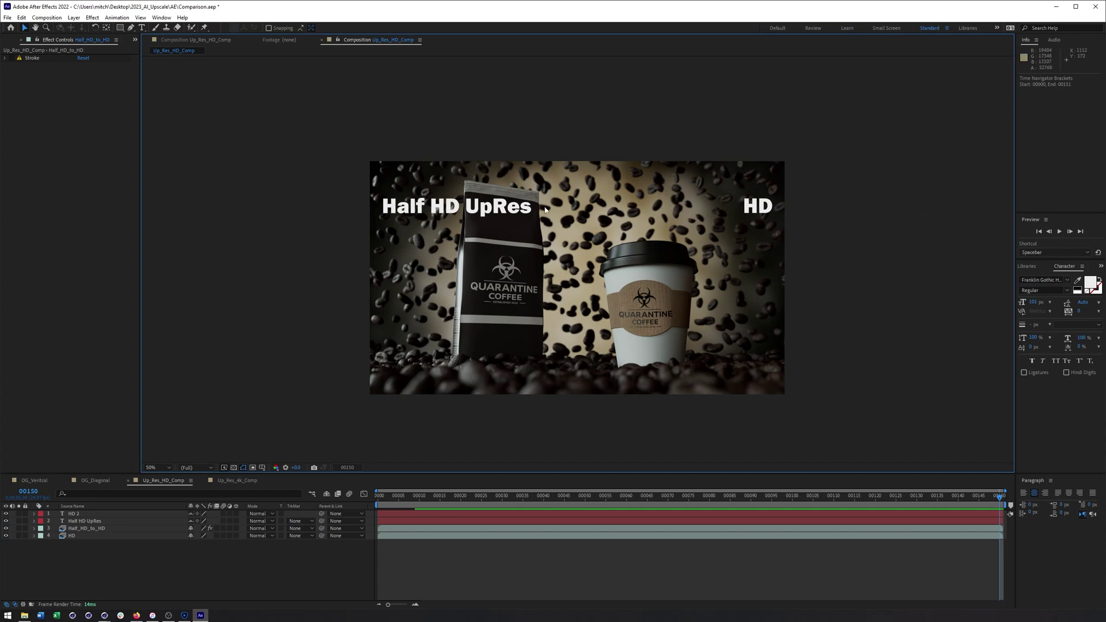
# Zoom Up_Res_HD_Comp to 100% to review the Half HD UpRes versus HD split
pyautogui.press('/')
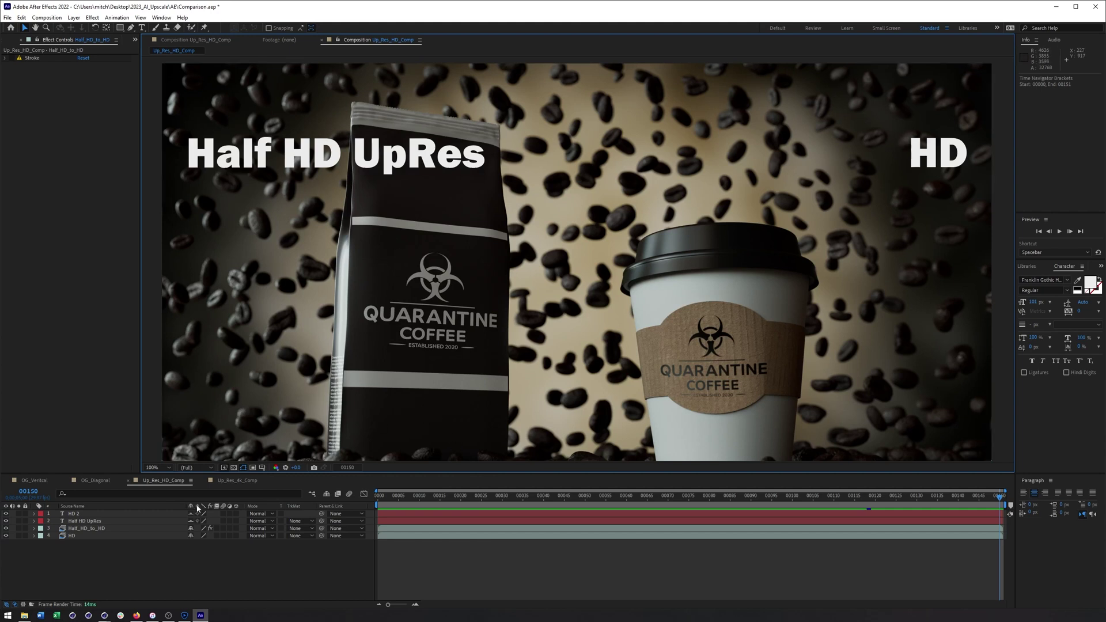
# Open Up_Res_4k_Comp and pan across its Half HD, HD and 4K strips and labels
pyautogui.click(235, 480)
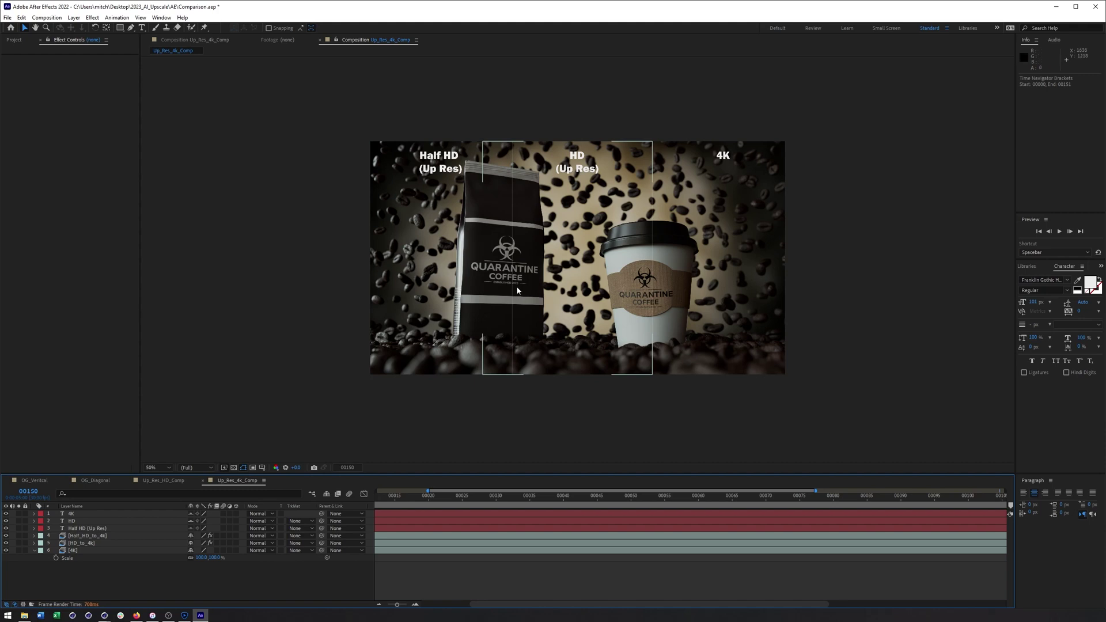
pyautogui.scroll(2, 517, 289)
pyautogui.moveTo(407, 148); pyautogui.dragTo(478, 206)
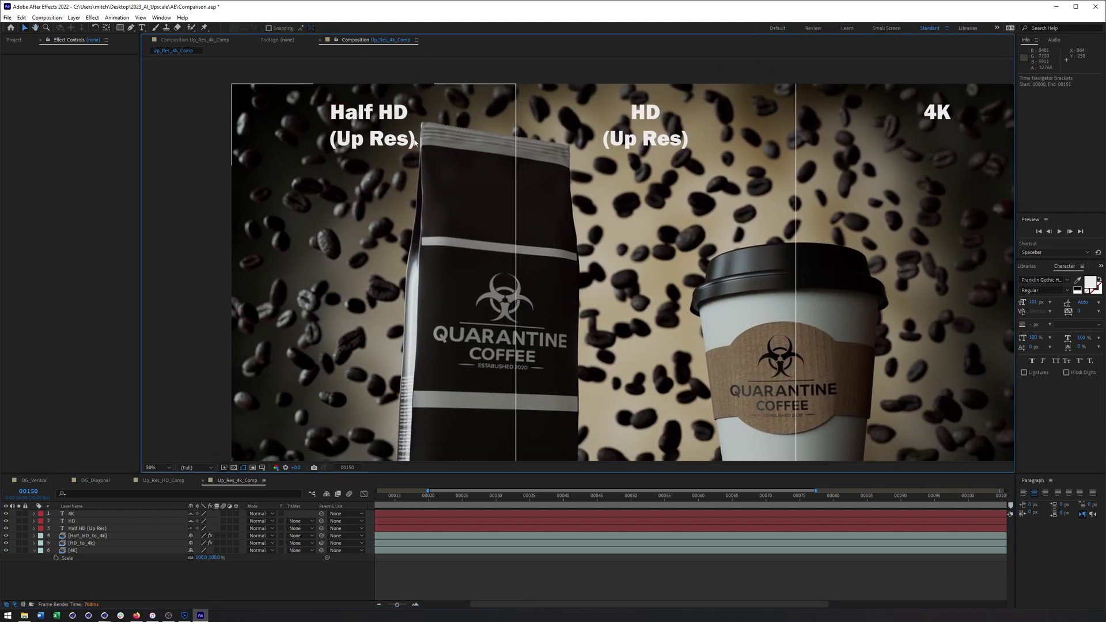
pyautogui.moveTo(656, 175); pyautogui.dragTo(437, 180)
pyautogui.moveTo(573, 245); pyautogui.dragTo(791, 218)
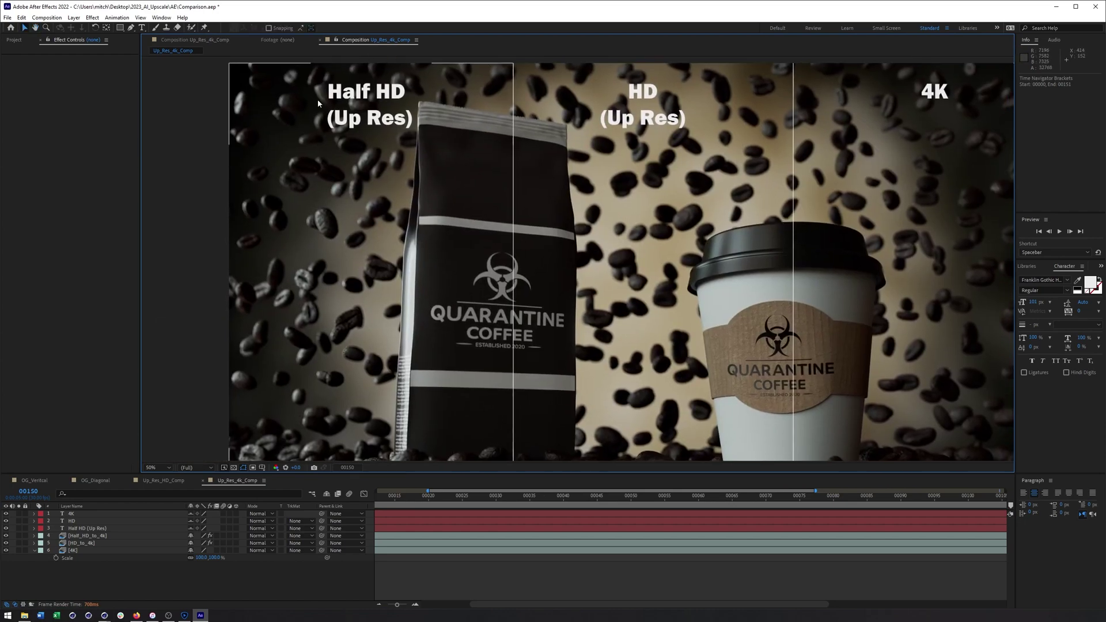
pyautogui.moveTo(318, 104); pyautogui.dragTo(247, 107)
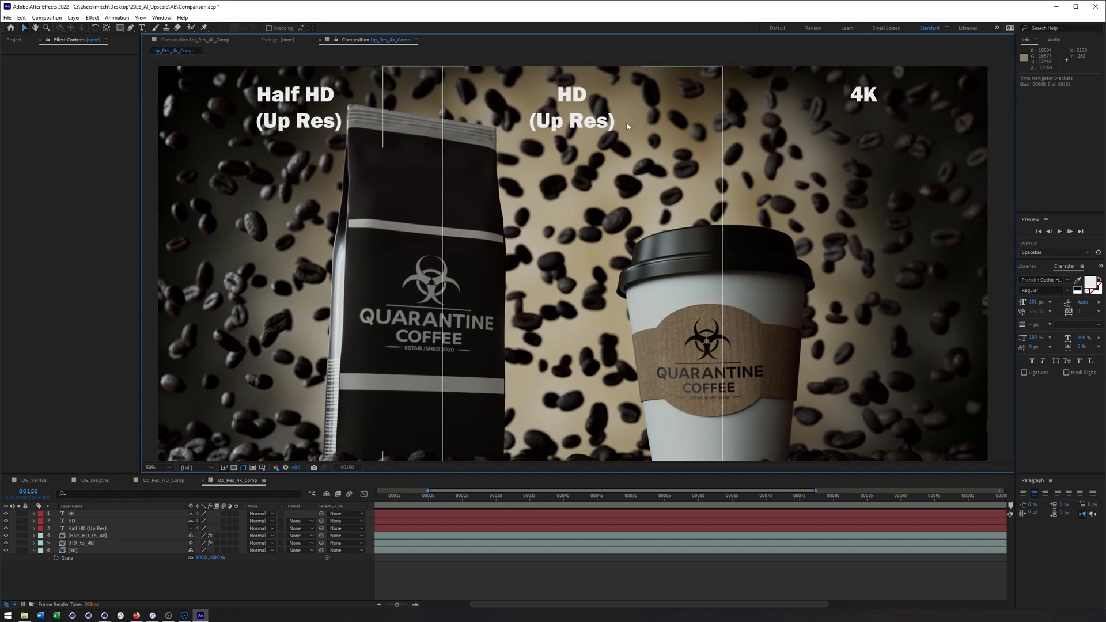
pyautogui.moveTo(567, 287); pyautogui.dragTo(583, 279)
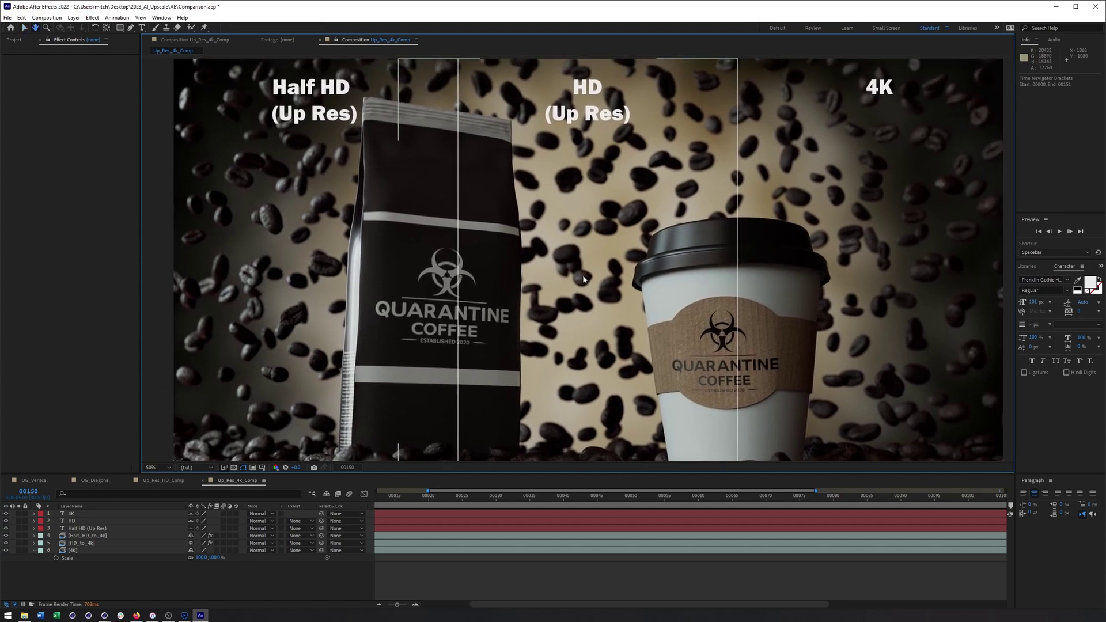
pyautogui.moveTo(576, 173); pyautogui.dragTo(683, 141)
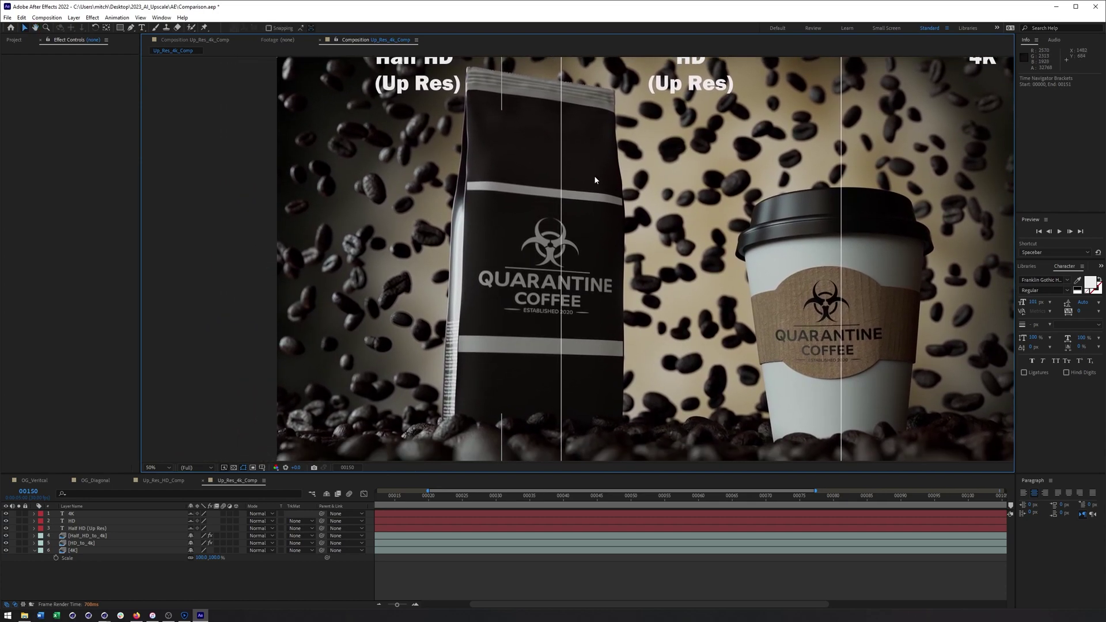
# Toggle the Half_HD_to_4k layer's visibility repeatedly to check the split lines
pyautogui.click(6, 536)
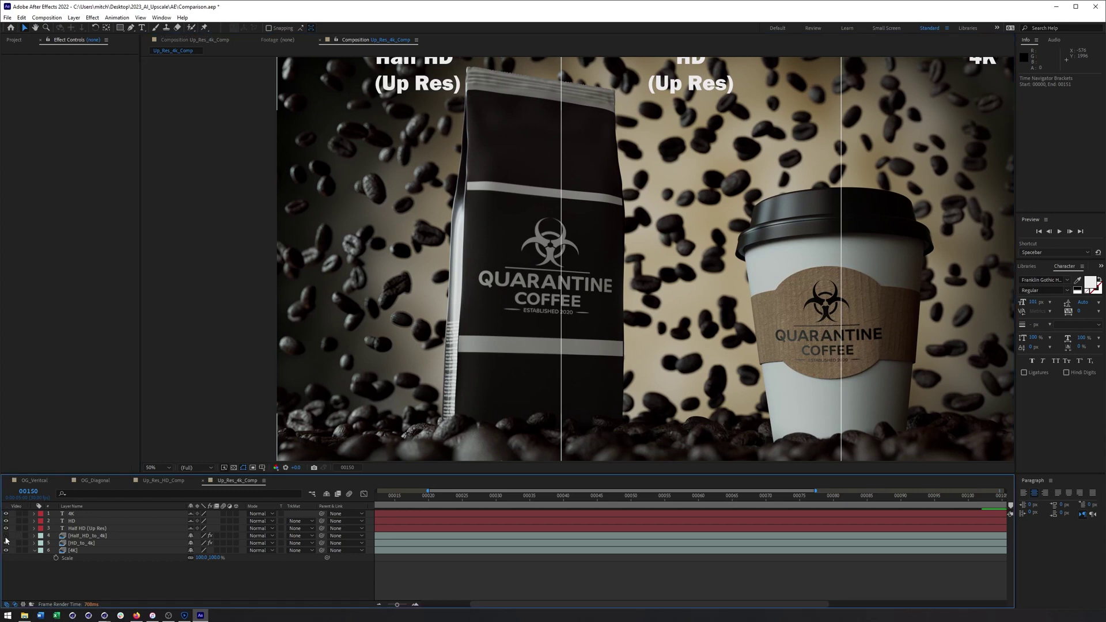
pyautogui.click(5, 536)
pyautogui.click(6, 536)
pyautogui.click(6, 536)
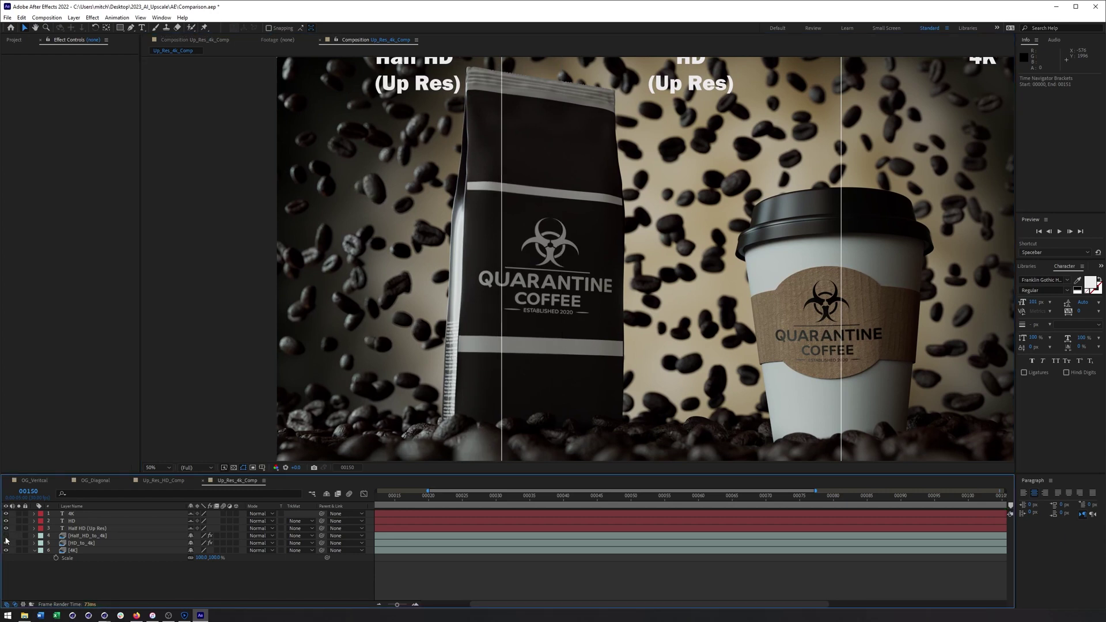
pyautogui.click(6, 536)
pyautogui.click(6, 536)
pyautogui.click(5, 543)
pyautogui.click(6, 537)
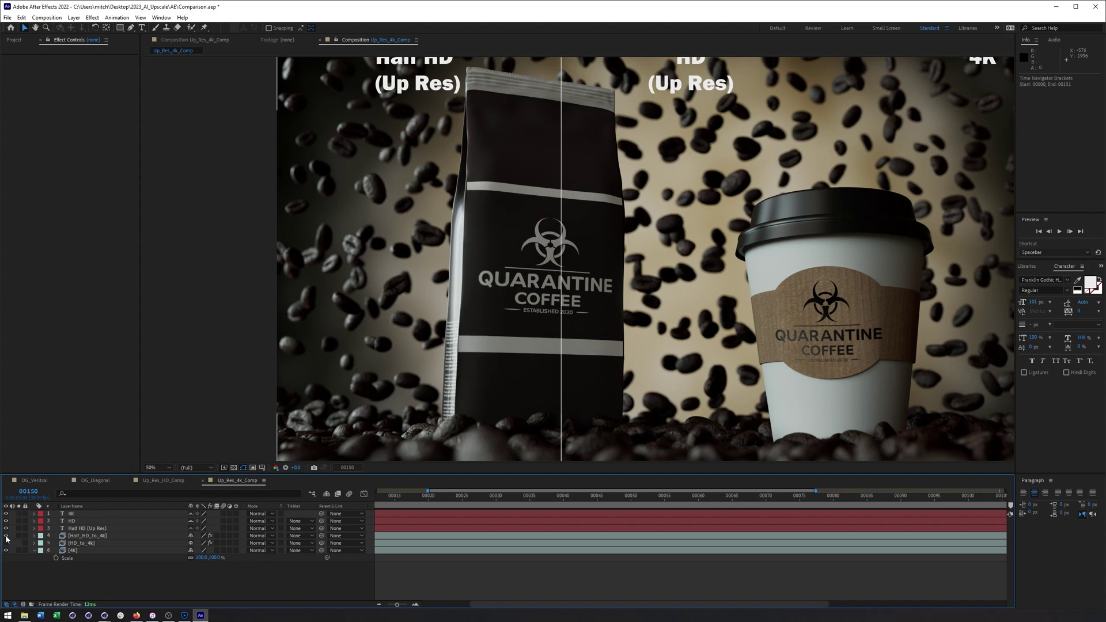
# Turn off the Half_HD_to_4k layer's Stroke effect, dismissing the 8-bit colour warning
pyautogui.click(81, 536)
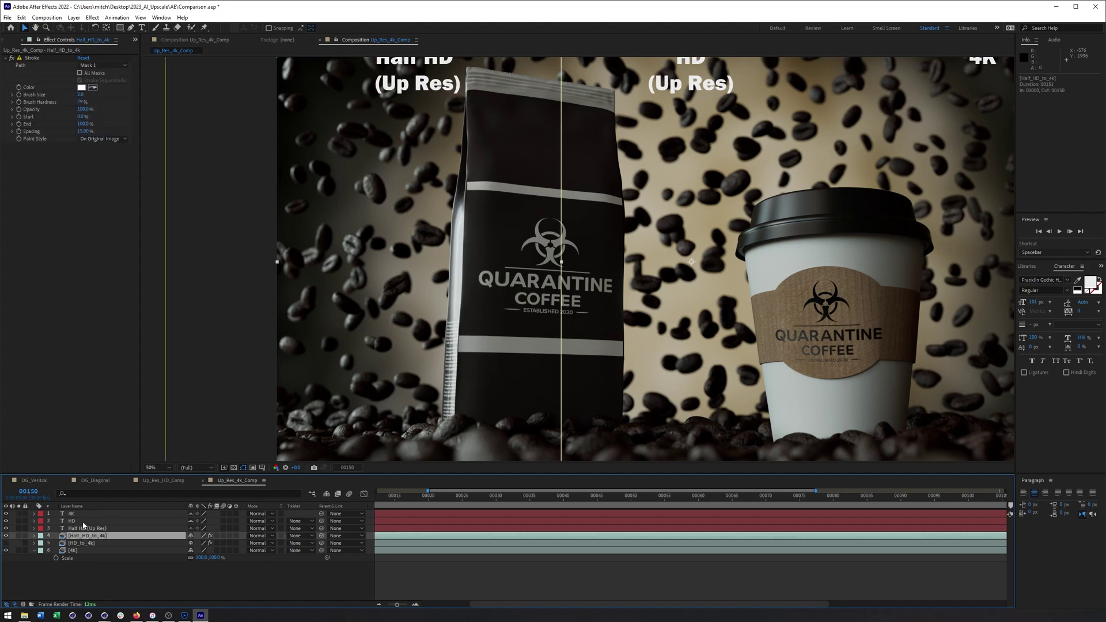
pyautogui.click(19, 59)
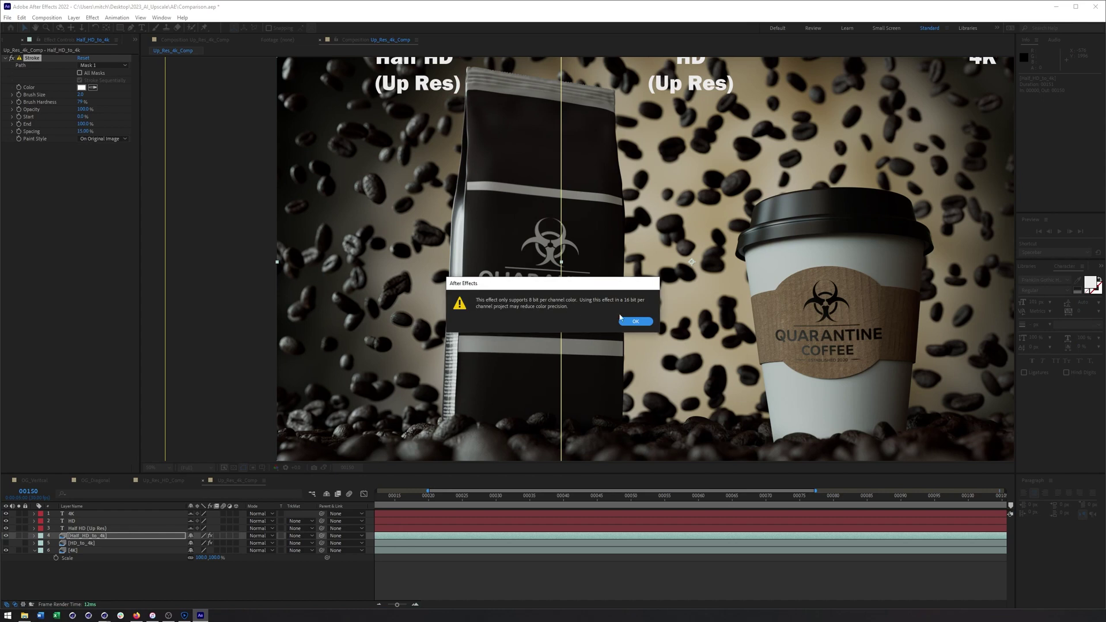
pyautogui.press('Return')
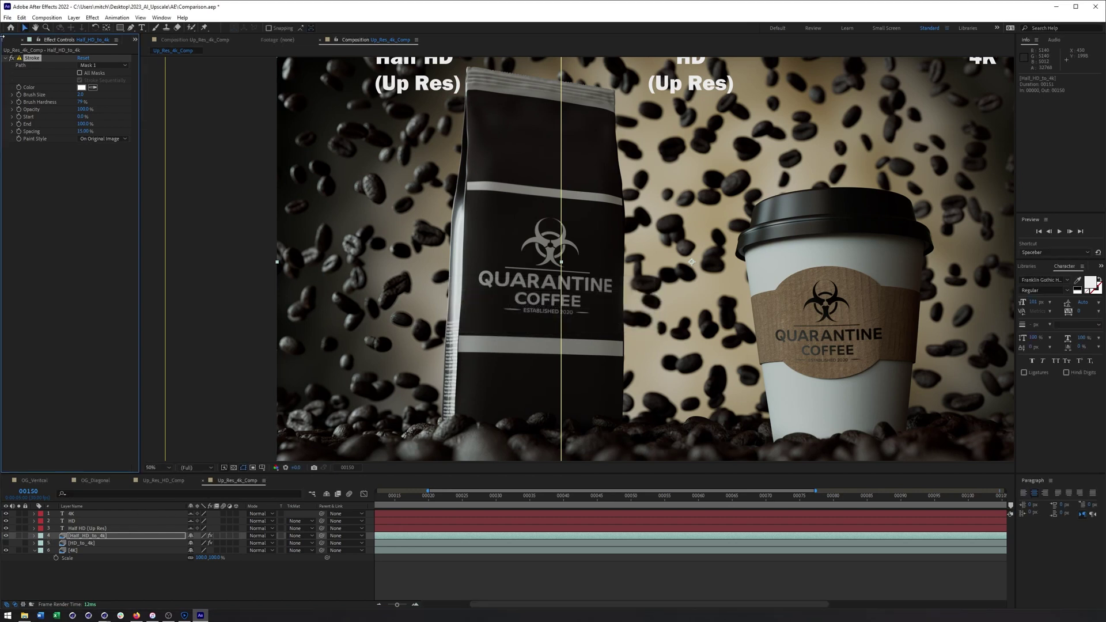
pyautogui.click(12, 58)
pyautogui.click(33, 539)
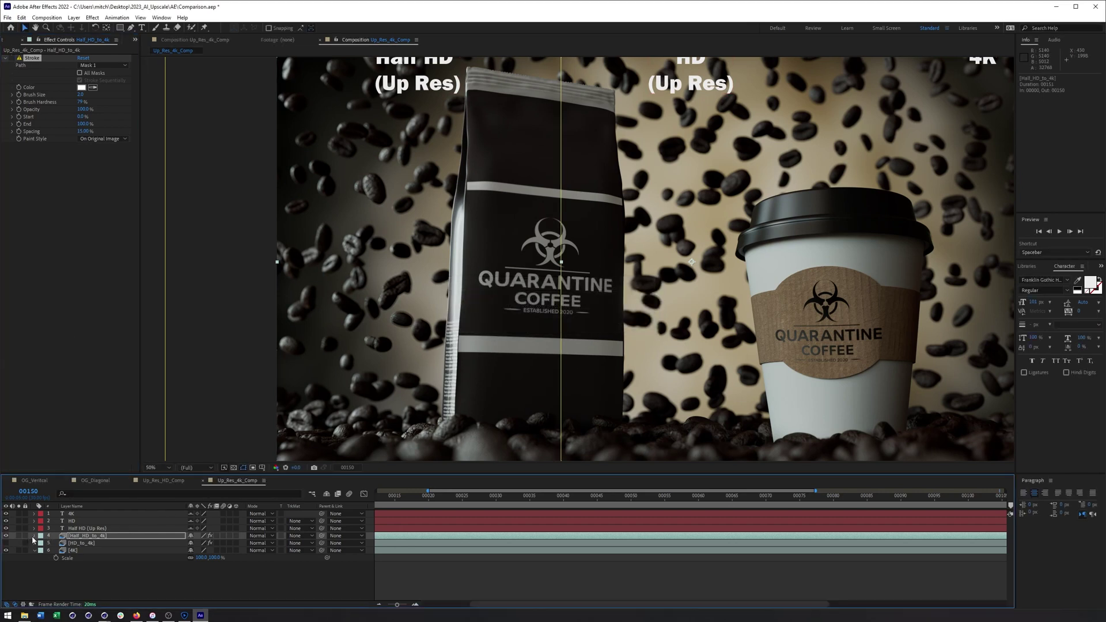
# Delete Mask 1 from Half_HD_to_4k and zoom to 100% on the coffee cup
pyautogui.click(33, 536)
pyautogui.click(43, 544)
pyautogui.click(61, 552)
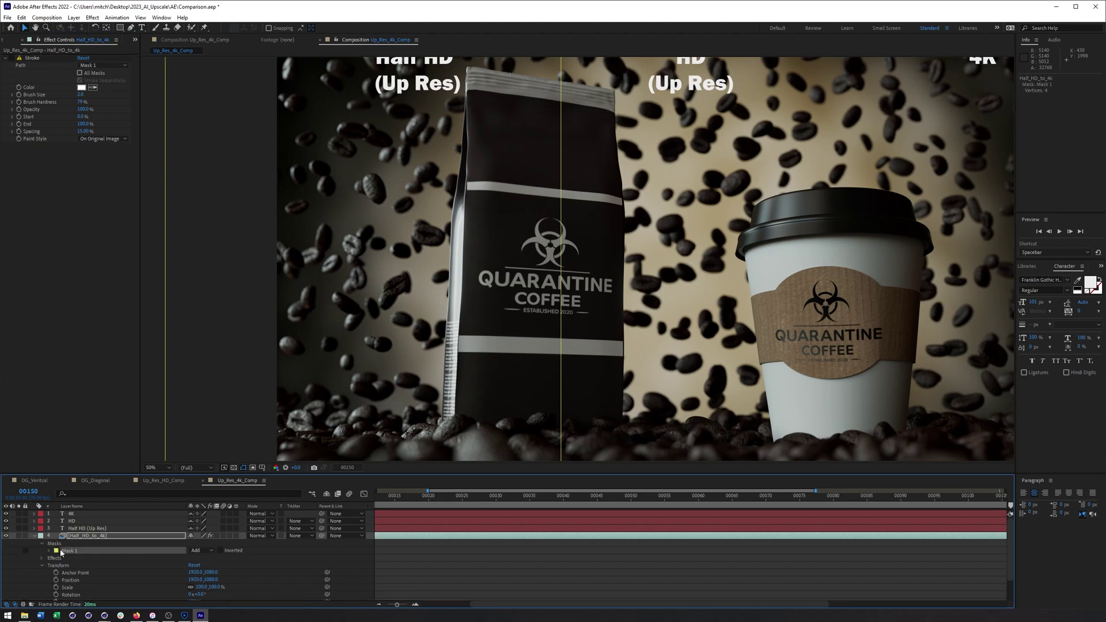
pyautogui.press('Delete')
pyautogui.press('.')
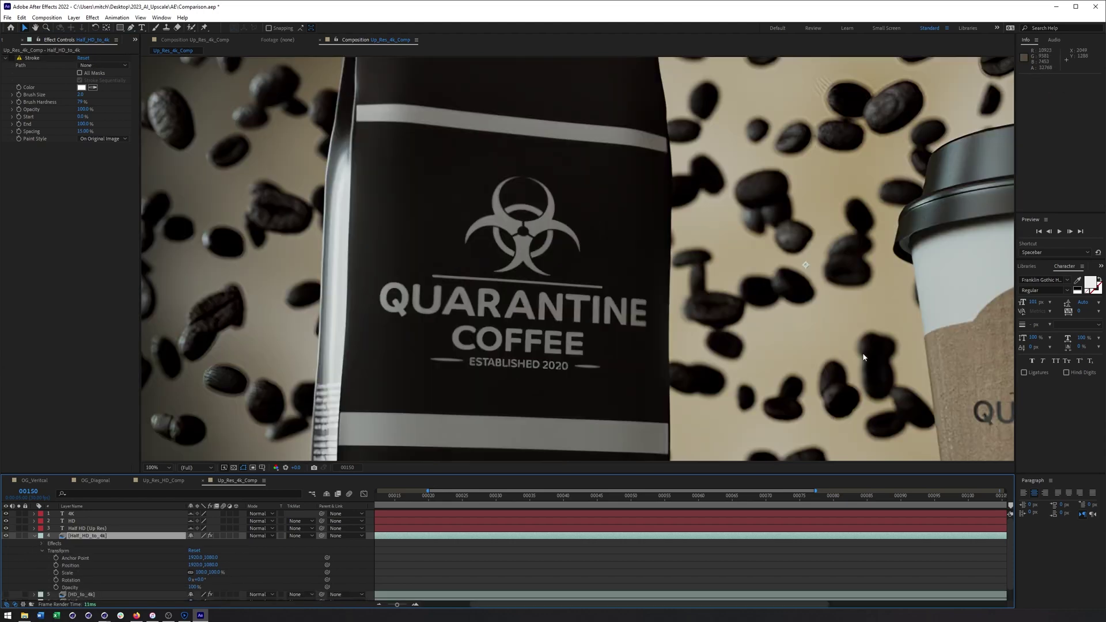
pyautogui.moveTo(853, 354); pyautogui.dragTo(456, 271)
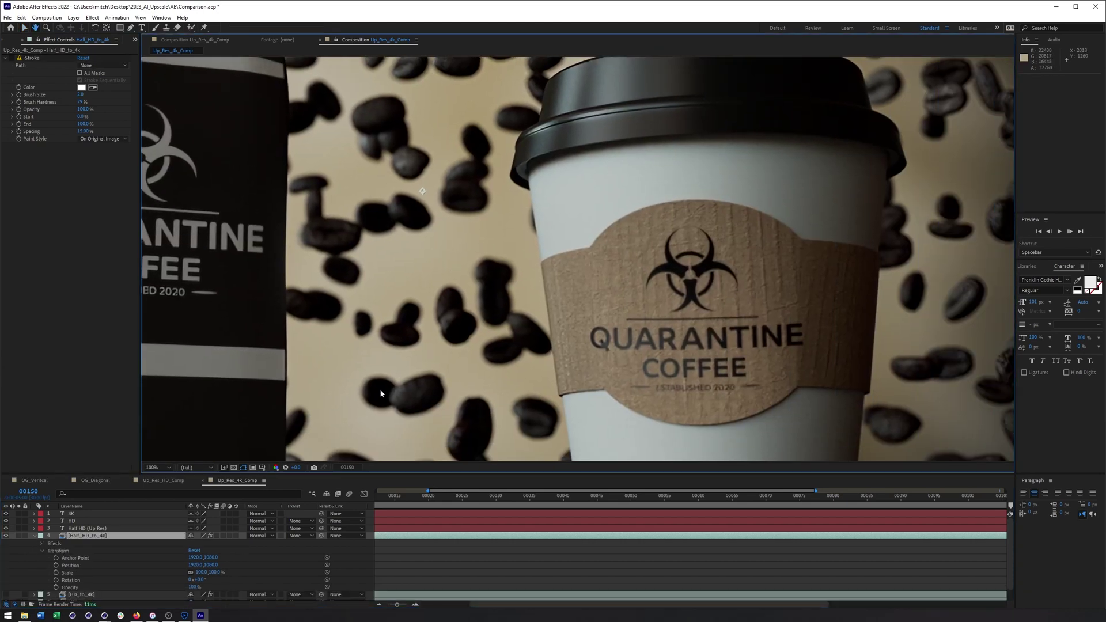
pyautogui.click(34, 536)
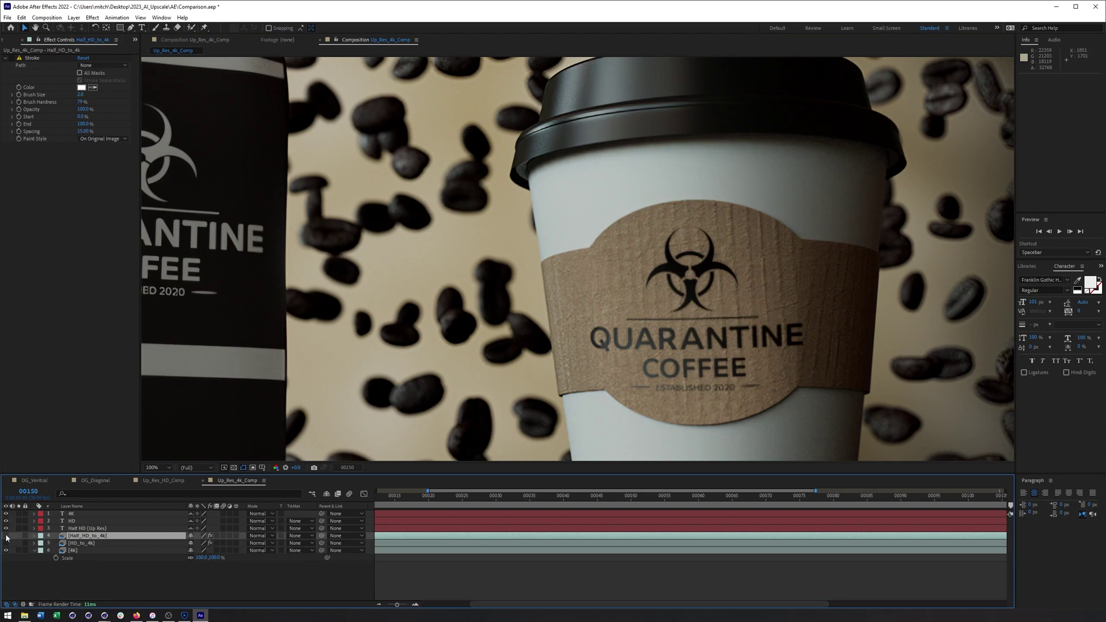
# Toggle the upscaled Half_HD_to_4k layer to compare its sharpness
pyautogui.click(6, 536)
pyautogui.click(6, 536)
pyautogui.click(6, 536)
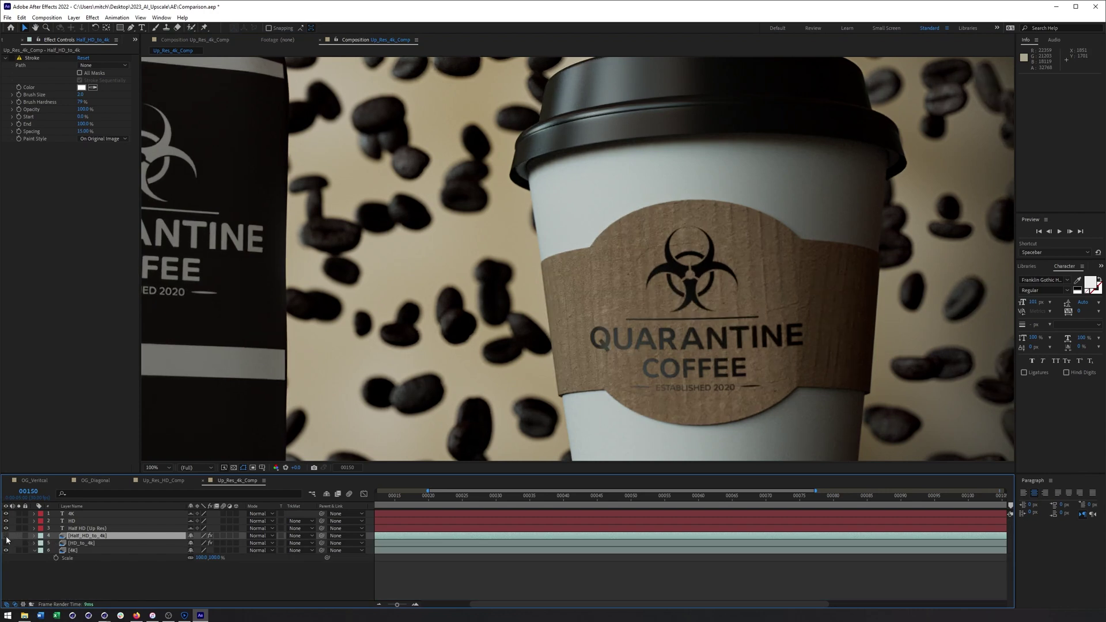
pyautogui.click(5, 536)
# Compare the upscaled layer's detail on the cup lid and beans, then deselect it
pyautogui.moveTo(480, 248); pyautogui.dragTo(508, 315)
pyautogui.moveTo(538, 209); pyautogui.dragTo(620, 286)
pyautogui.press('v')
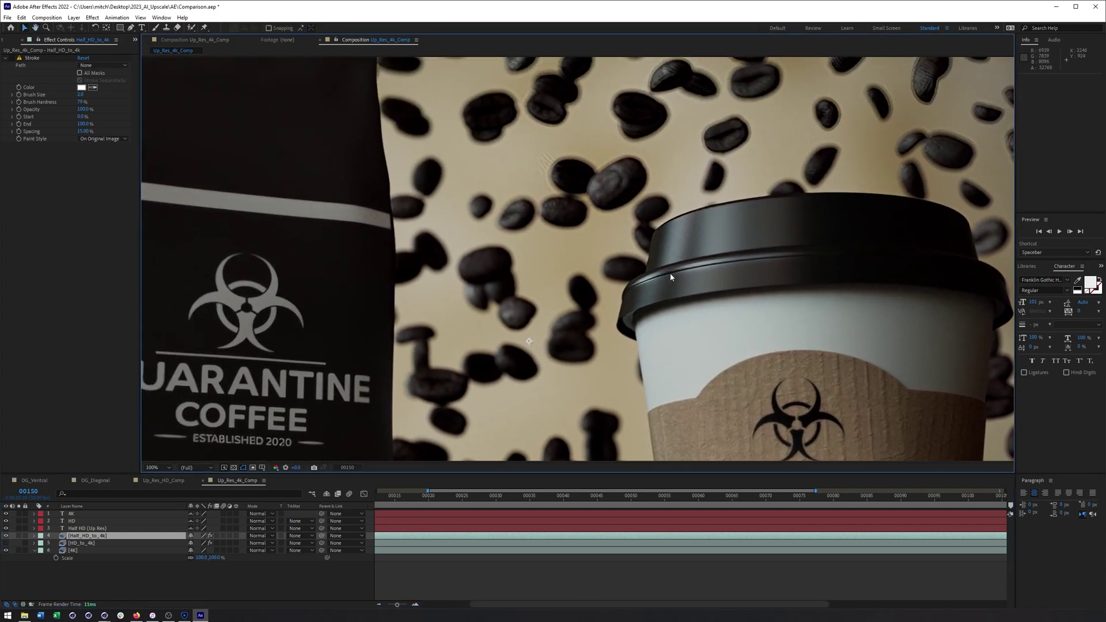
pyautogui.click(4, 536)
pyautogui.click(5, 536)
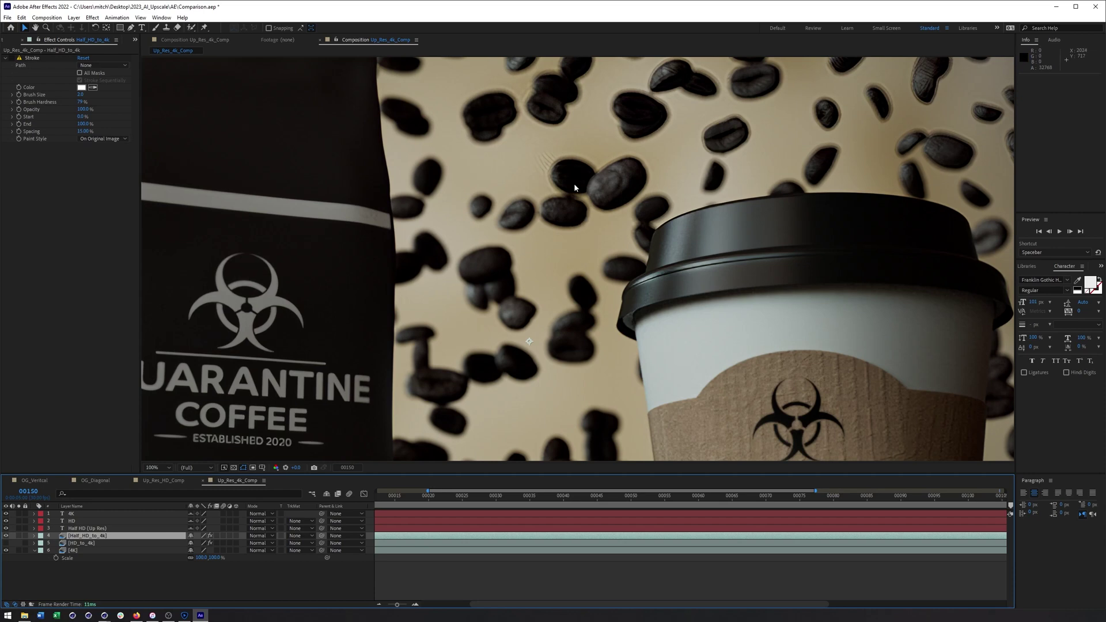
pyautogui.scroll(-2, 574, 183)
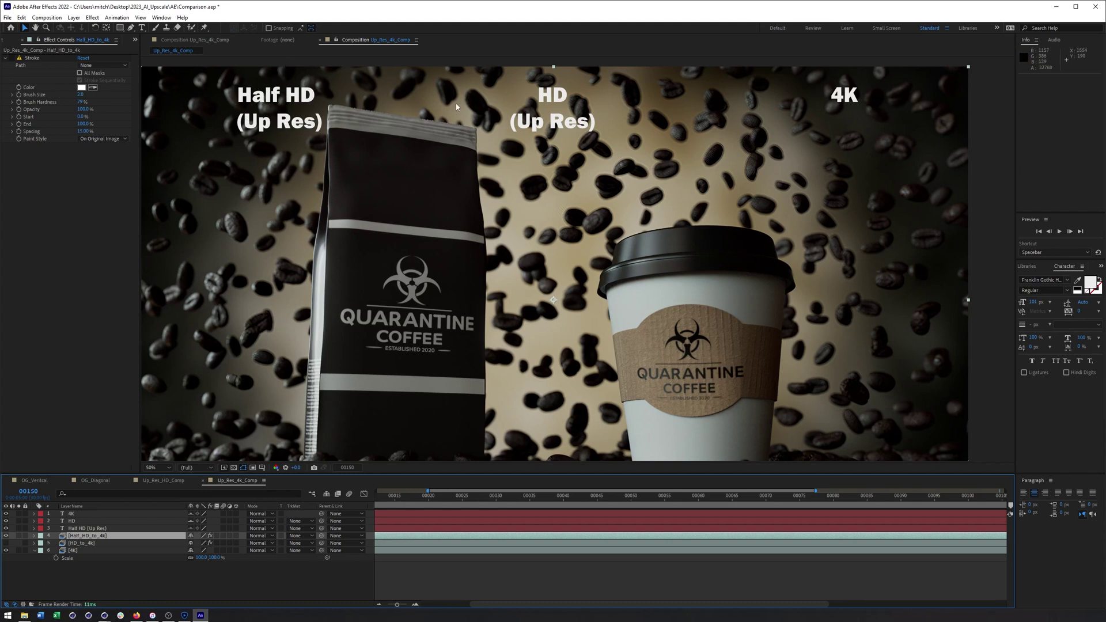
pyautogui.click(7, 537)
# Delete Mask 1 from the HD_to_4k layer
pyautogui.click(70, 544)
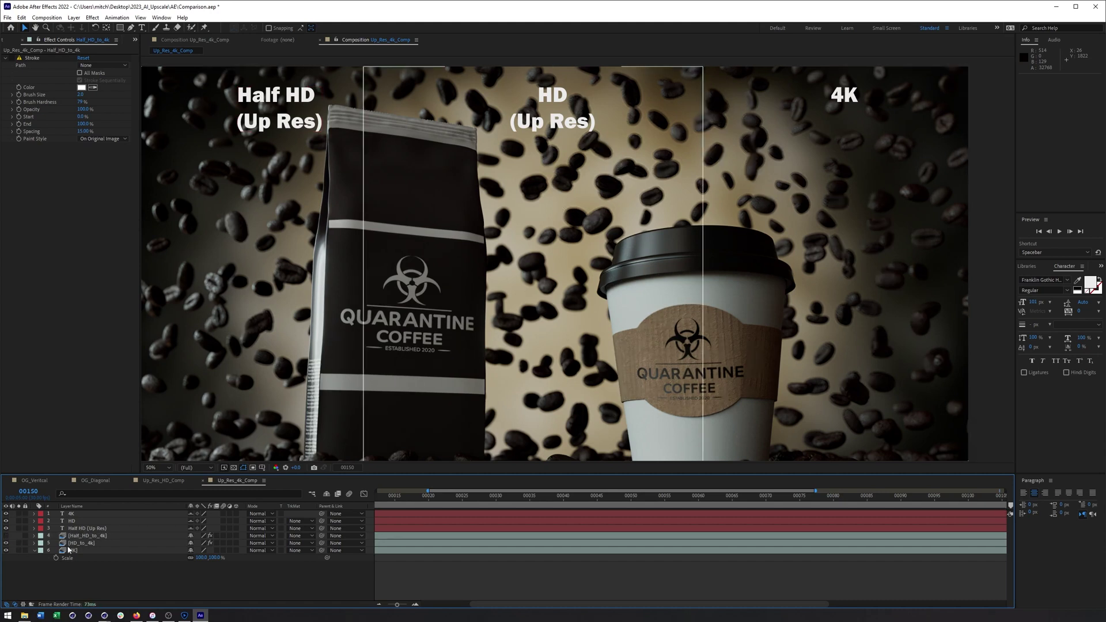
pyautogui.click(34, 543)
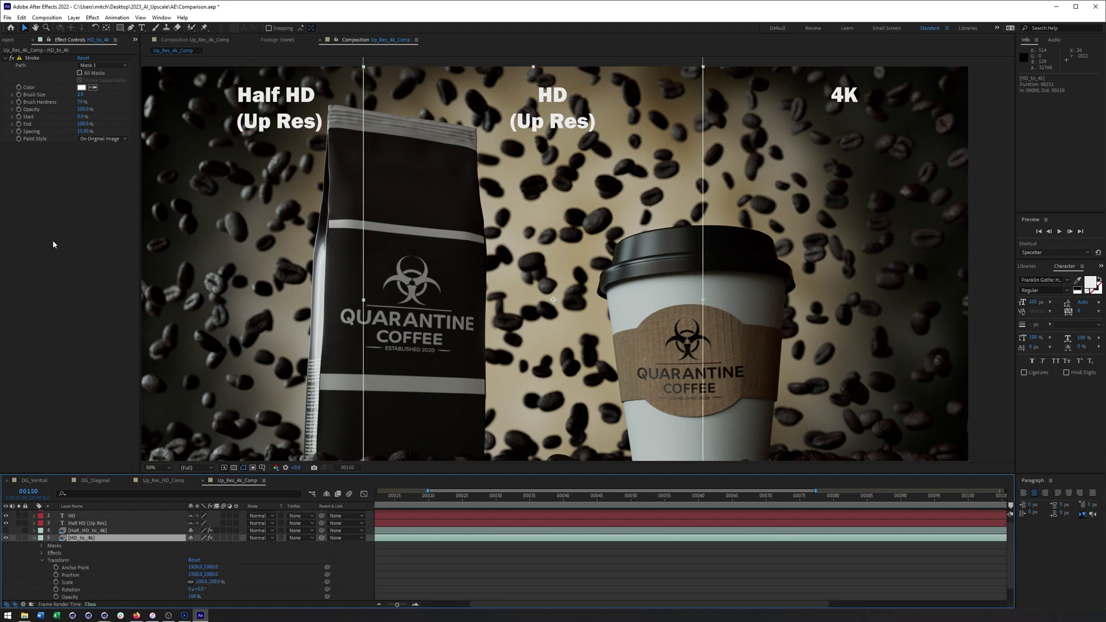
pyautogui.click(12, 61)
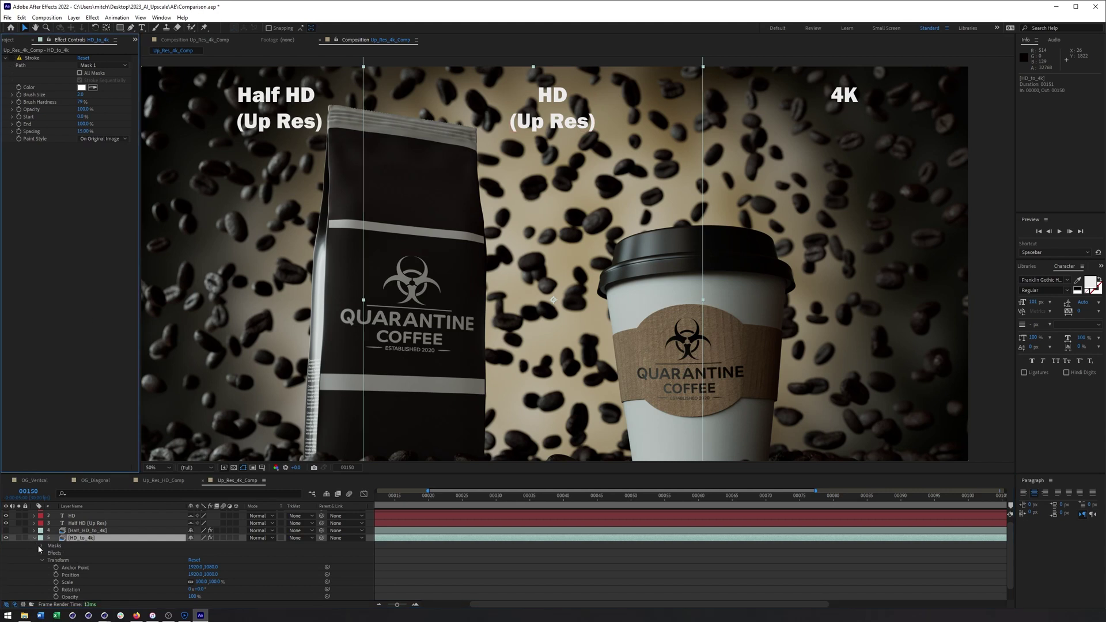
pyautogui.click(40, 546)
pyautogui.click(67, 553)
pyautogui.press('Delete')
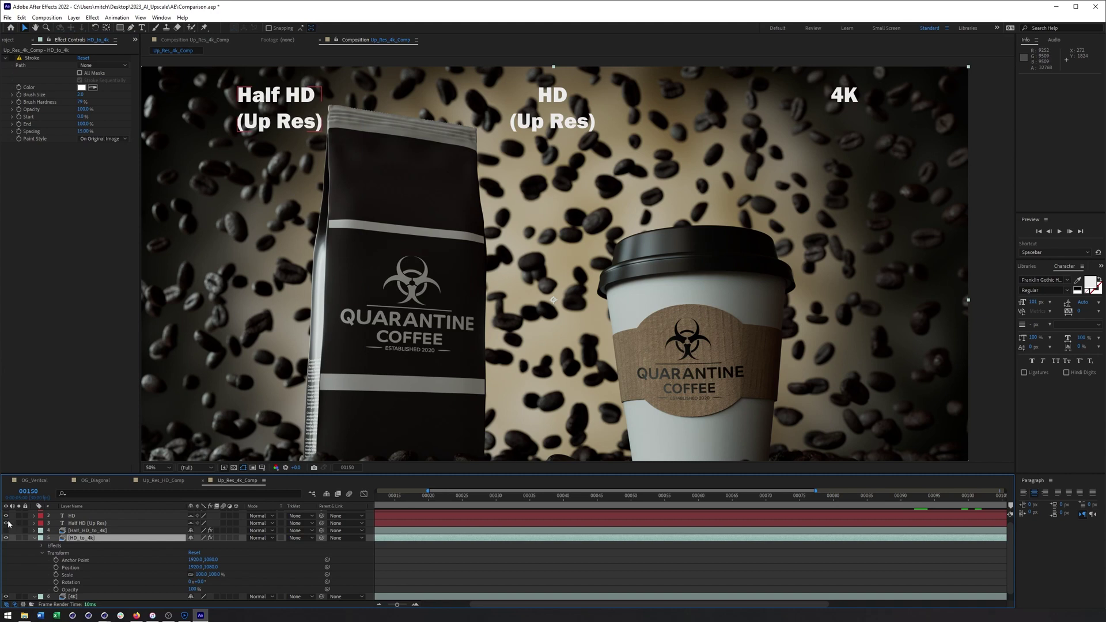
# Hide the HD, Half HD (Up Res) and 4K label layers, unhiding the shy 4K label first
pyautogui.moveTo(6, 523); pyautogui.dragTo(6, 515)
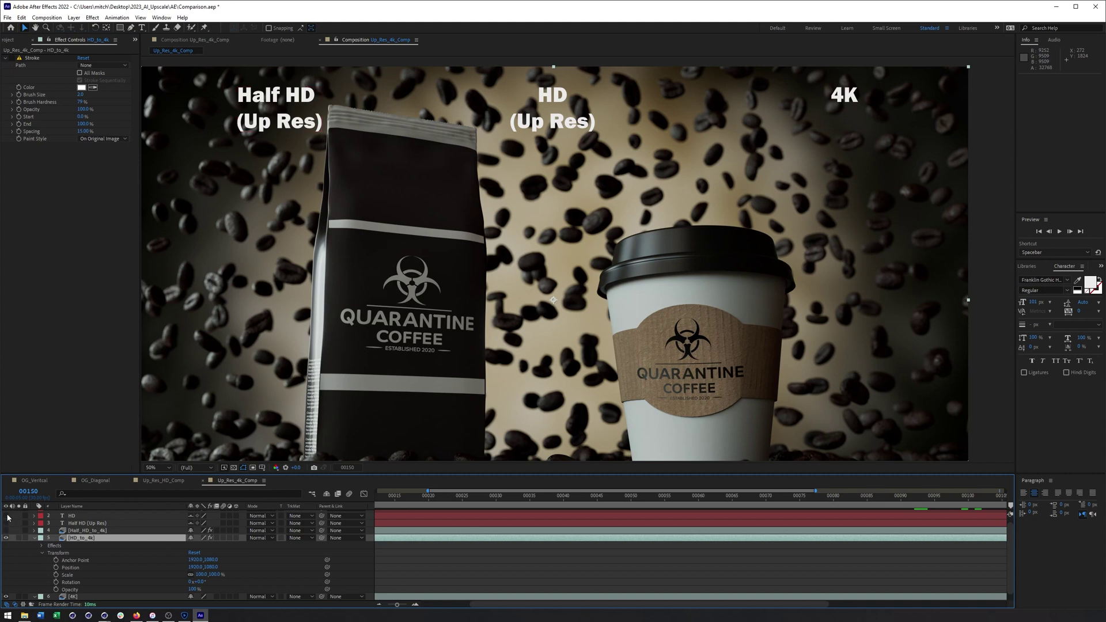
pyautogui.click(326, 494)
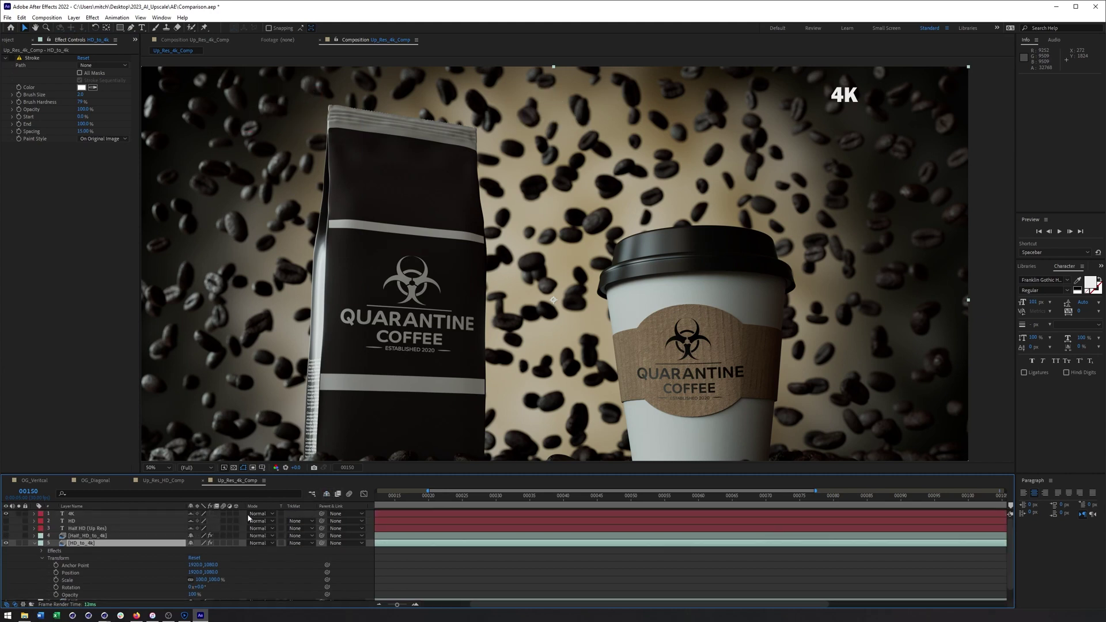
pyautogui.click(6, 513)
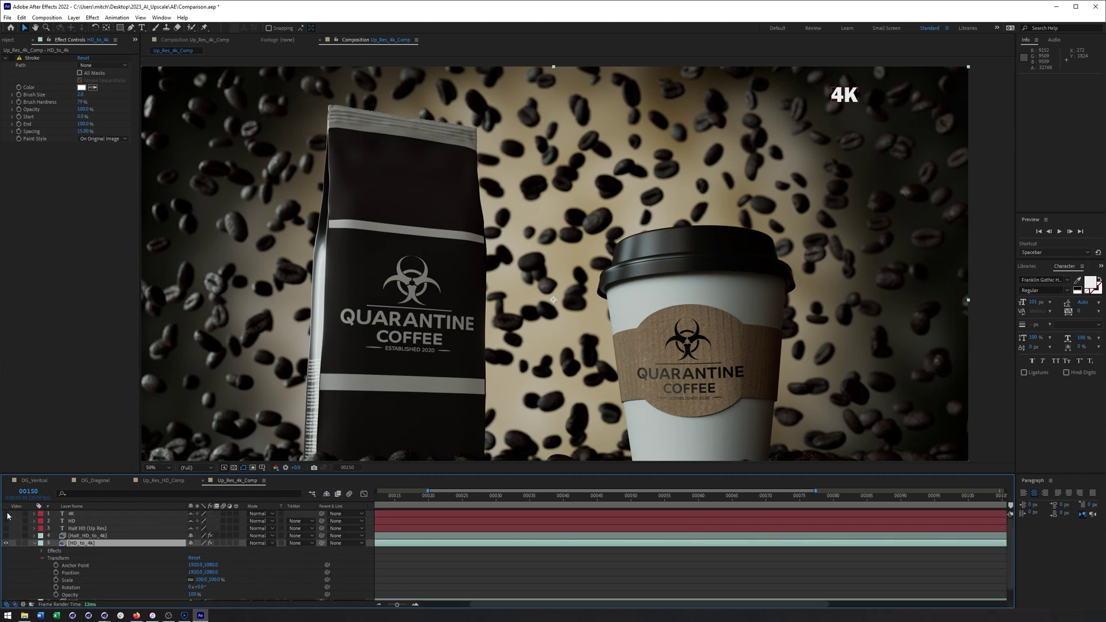
pyautogui.click(35, 544)
pyautogui.scroll(2, 589, 261)
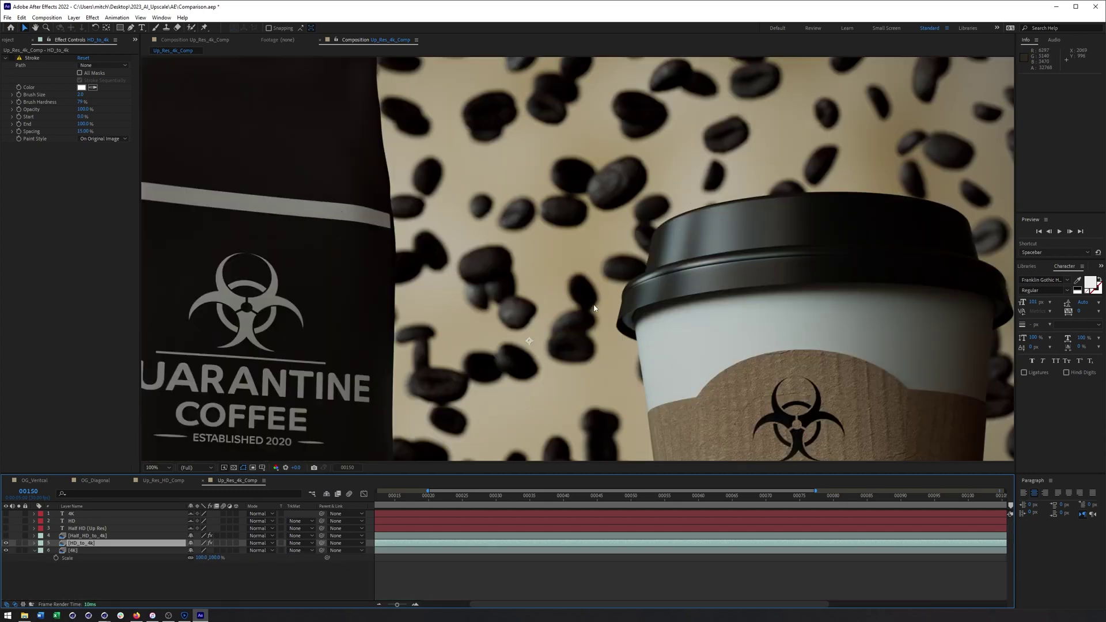
pyautogui.moveTo(577, 357); pyautogui.dragTo(547, 137)
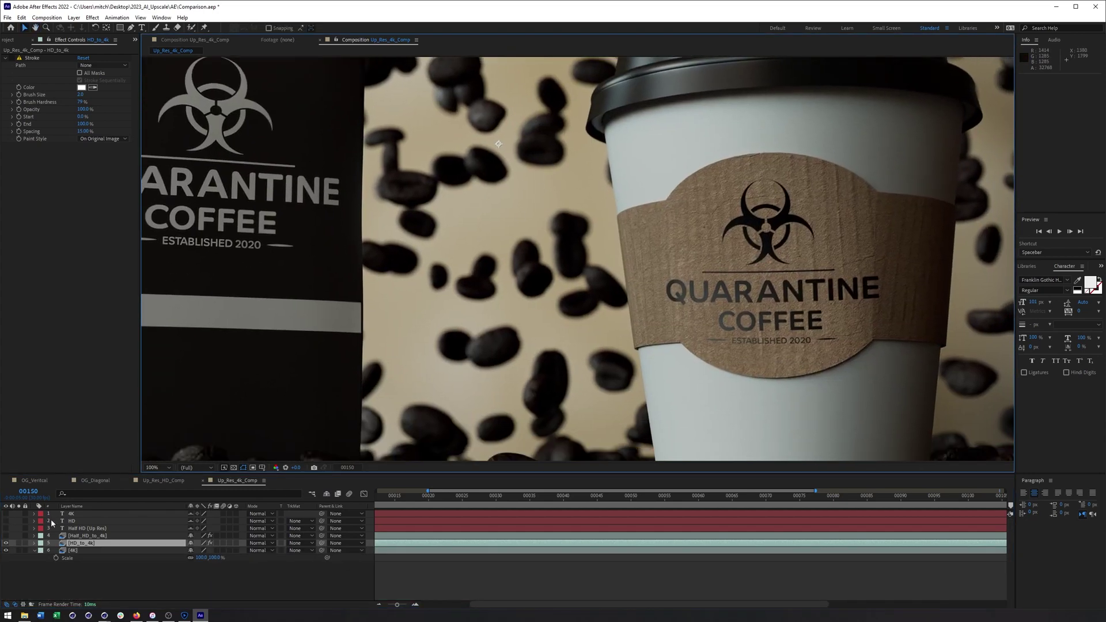
pyautogui.click(75, 535)
pyautogui.click(79, 544)
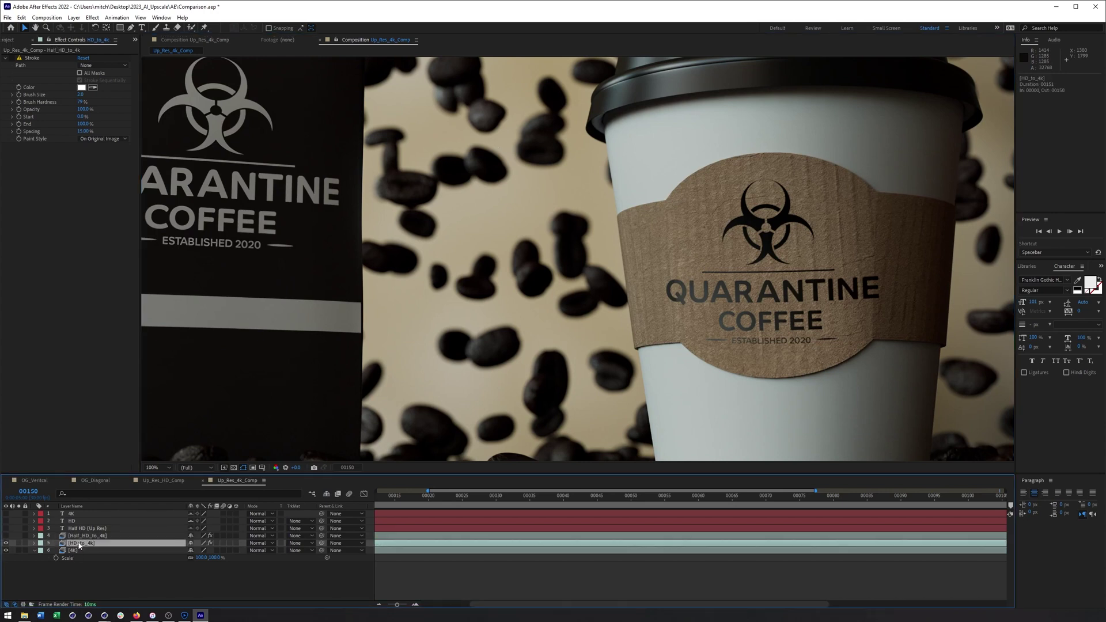
pyautogui.click(7, 543)
pyautogui.click(6, 543)
pyautogui.click(7, 543)
pyautogui.click(6, 543)
pyautogui.click(7, 543)
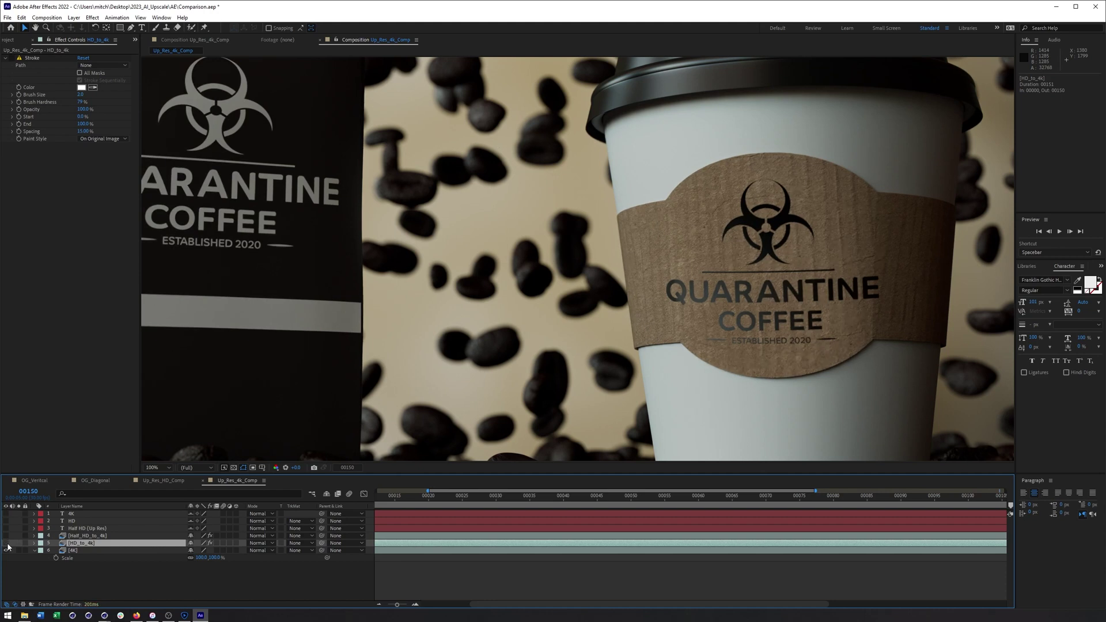
pyautogui.moveTo(547, 154); pyautogui.dragTo(446, 319)
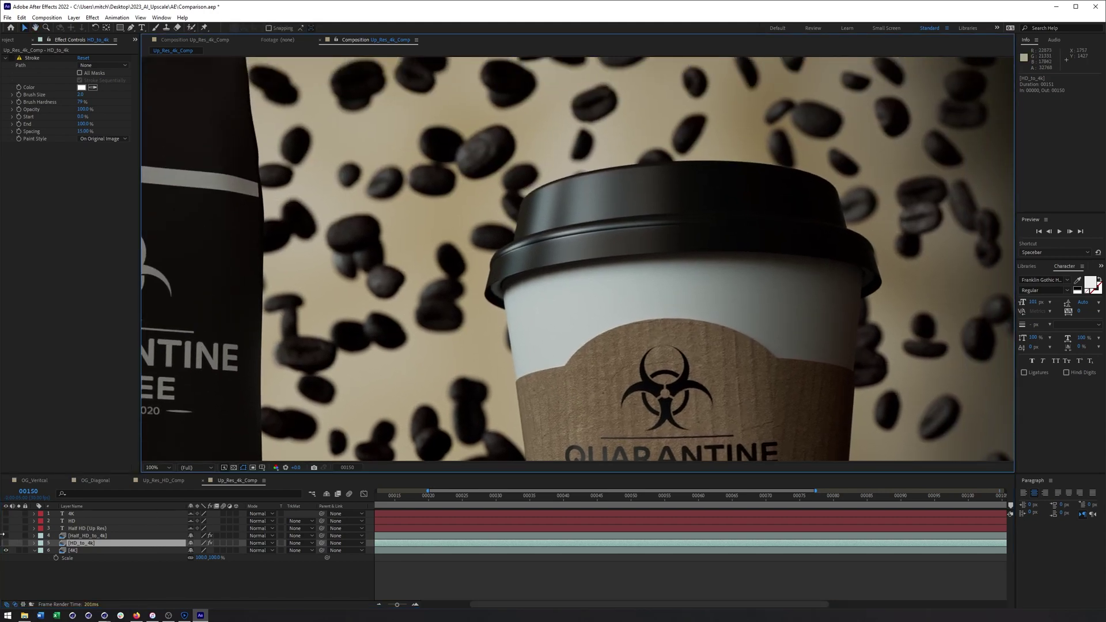
pyautogui.click(7, 544)
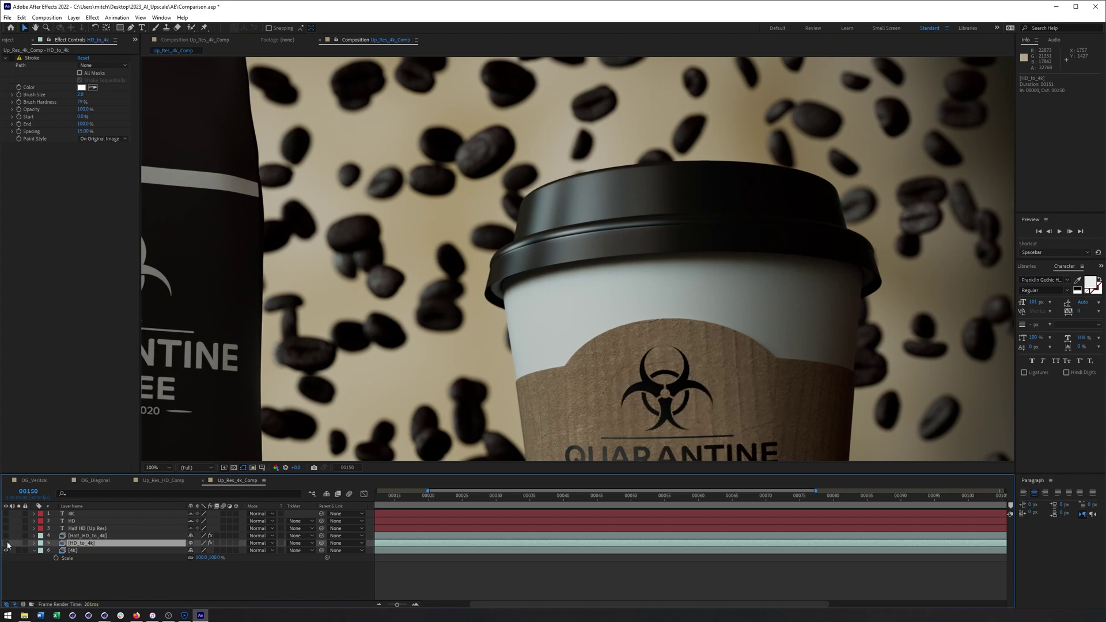
pyautogui.moveTo(503, 329); pyautogui.dragTo(589, 447)
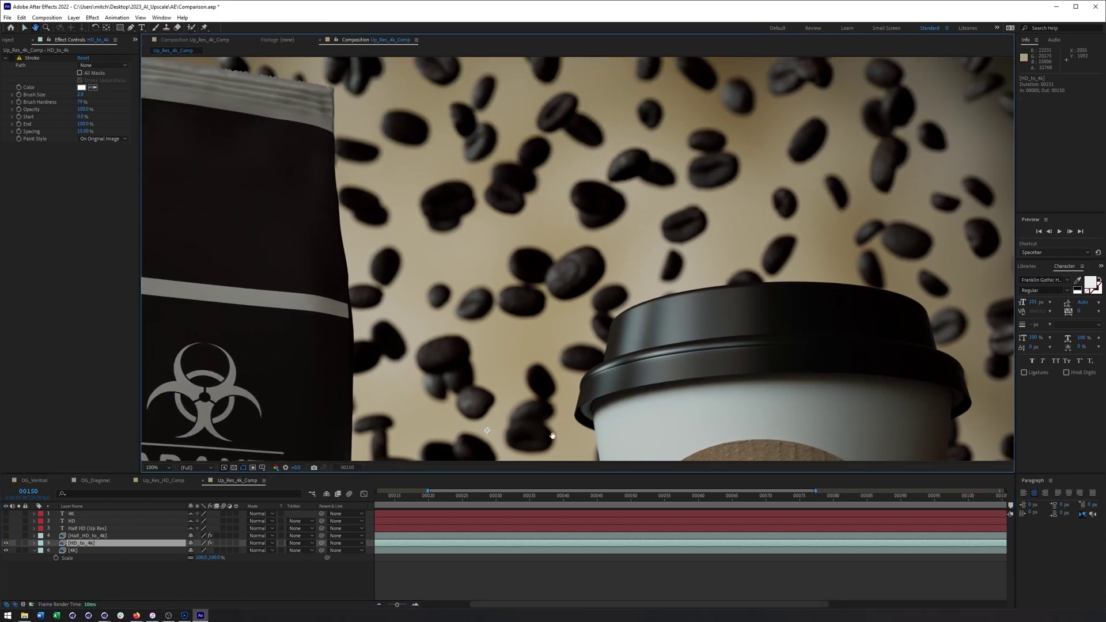
pyautogui.click(7, 545)
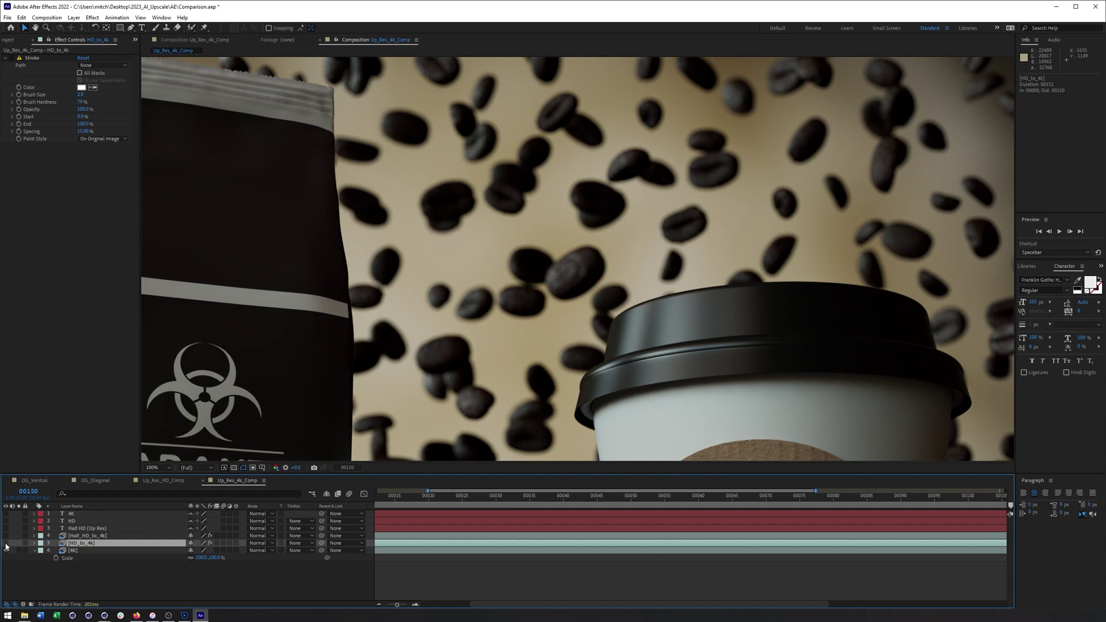
pyautogui.click(569, 319)
pyautogui.moveTo(570, 320); pyautogui.dragTo(1102, 346)
pyautogui.click(5, 545)
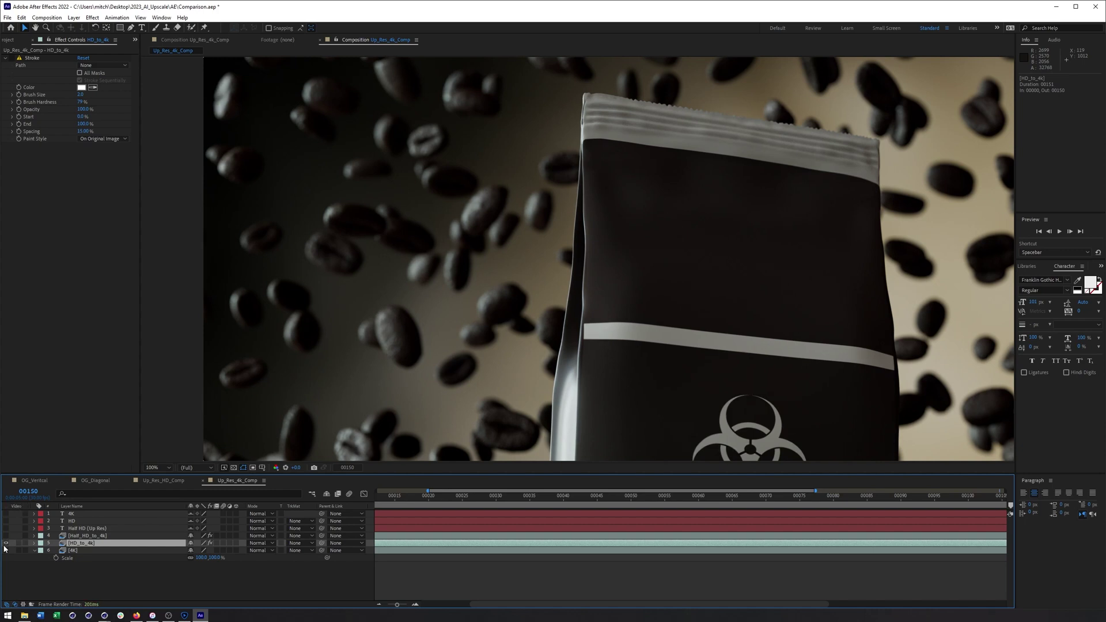
pyautogui.click(5, 543)
# Select the 4K layer and recentre the comp view on the whole frame
pyautogui.click(95, 550)
pyautogui.scroll(-4, 699, 303)
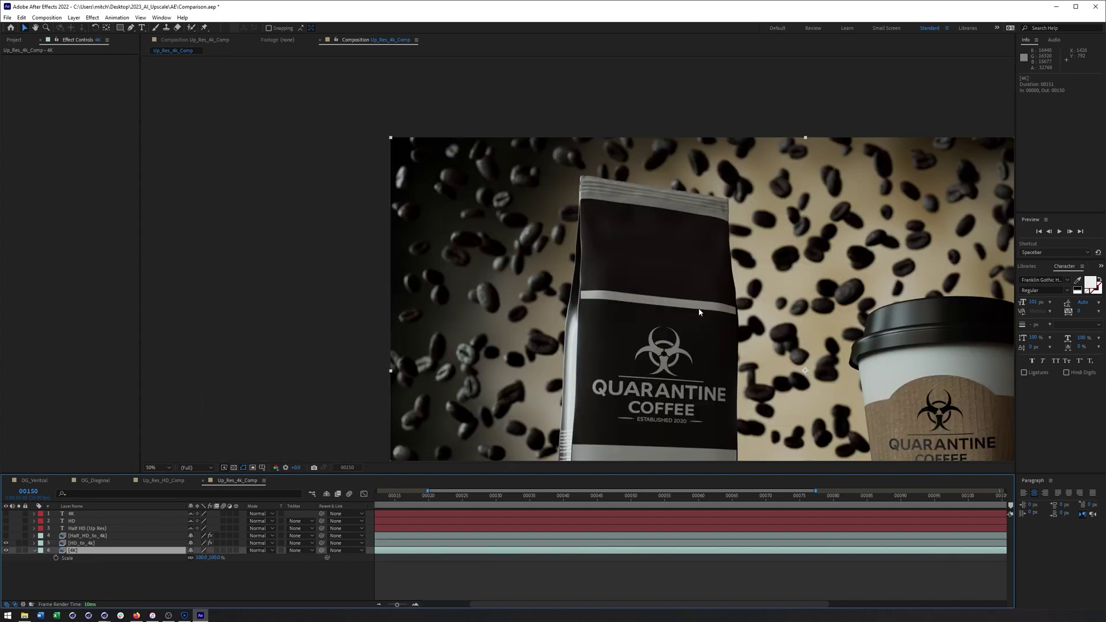
pyautogui.moveTo(680, 311); pyautogui.dragTo(601, 274)
pyautogui.scroll(2, 615, 292)
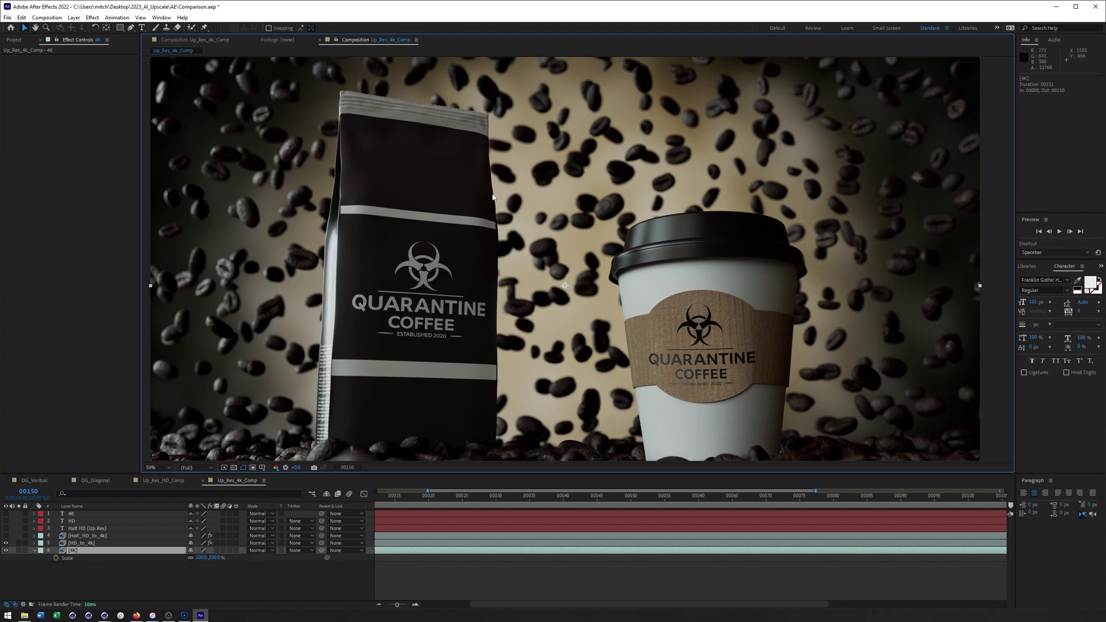
pyautogui.moveTo(509, 217); pyautogui.dragTo(533, 220)
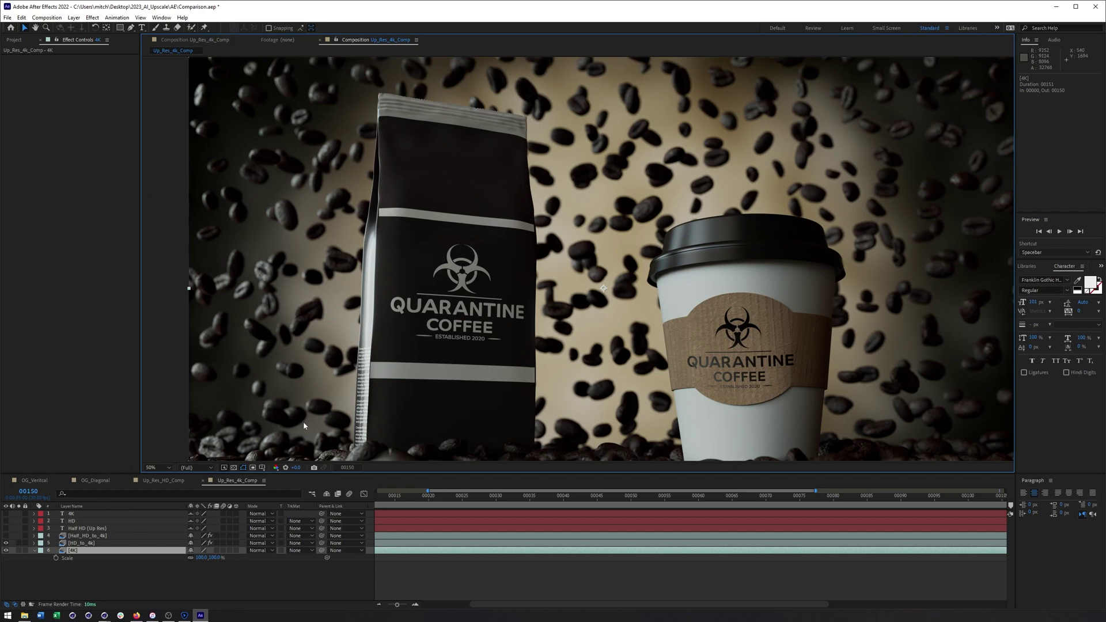
# Open the OG_Diagonal comp zoomed out, then switch to the 'video ai upscale' results in Firefox
pyautogui.click(87, 480)
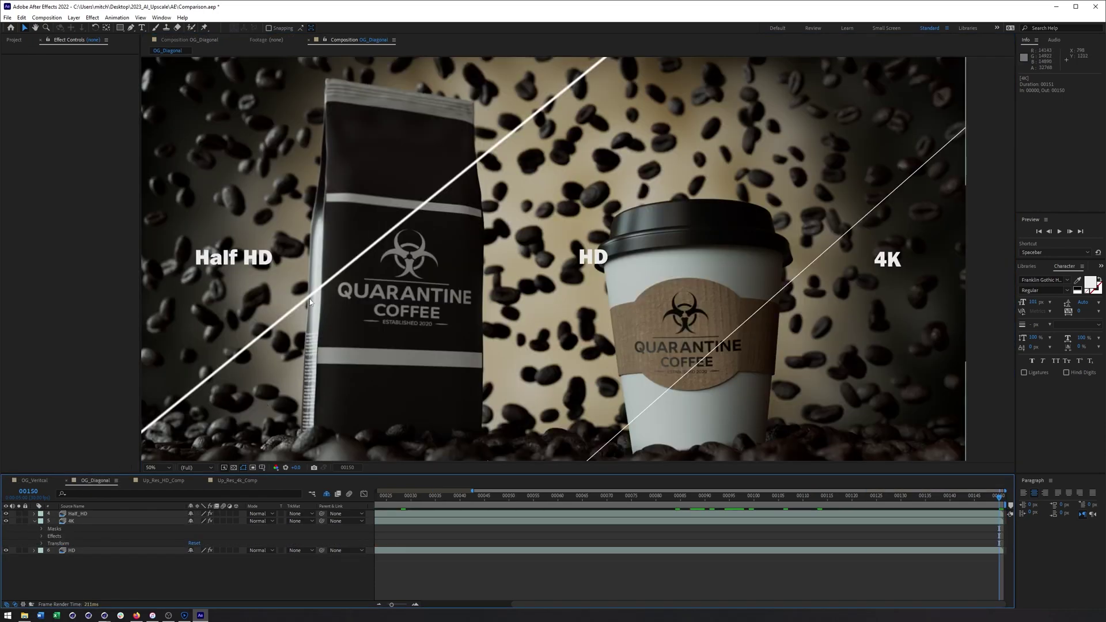
pyautogui.press(',')
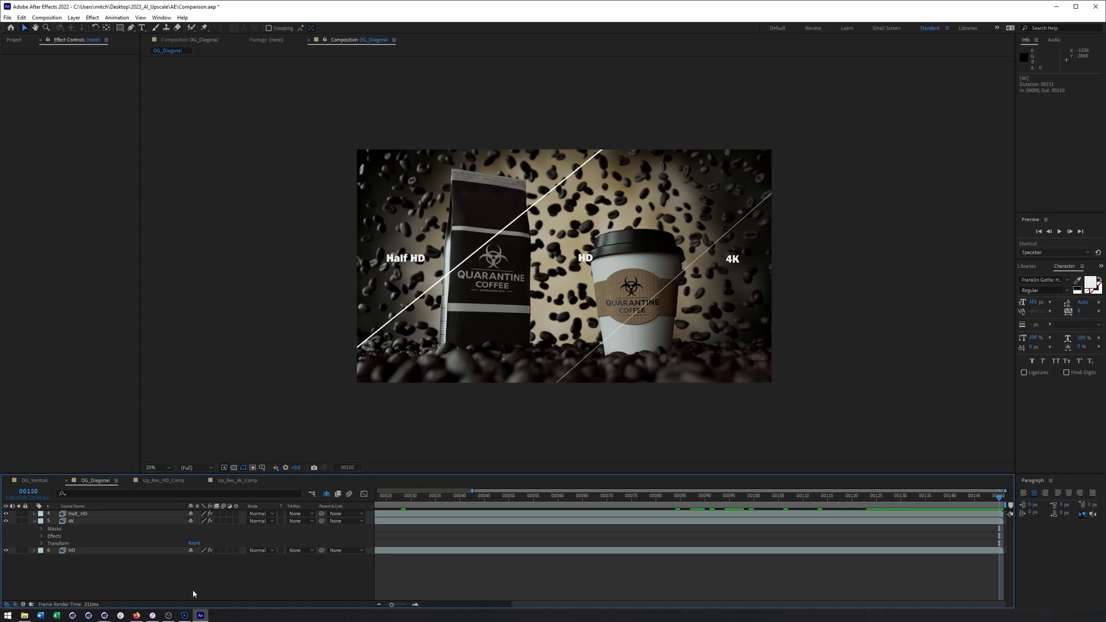
pyautogui.click(136, 615)
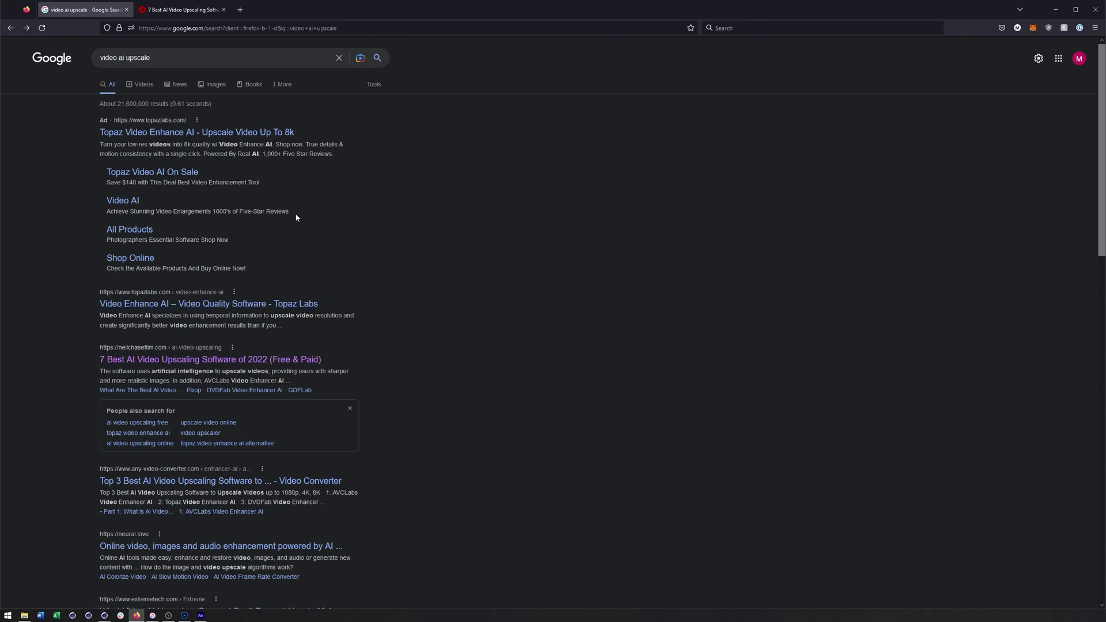
# Open the AI video upscaling article and autoscroll through the ranked tools
pyautogui.click(175, 10)
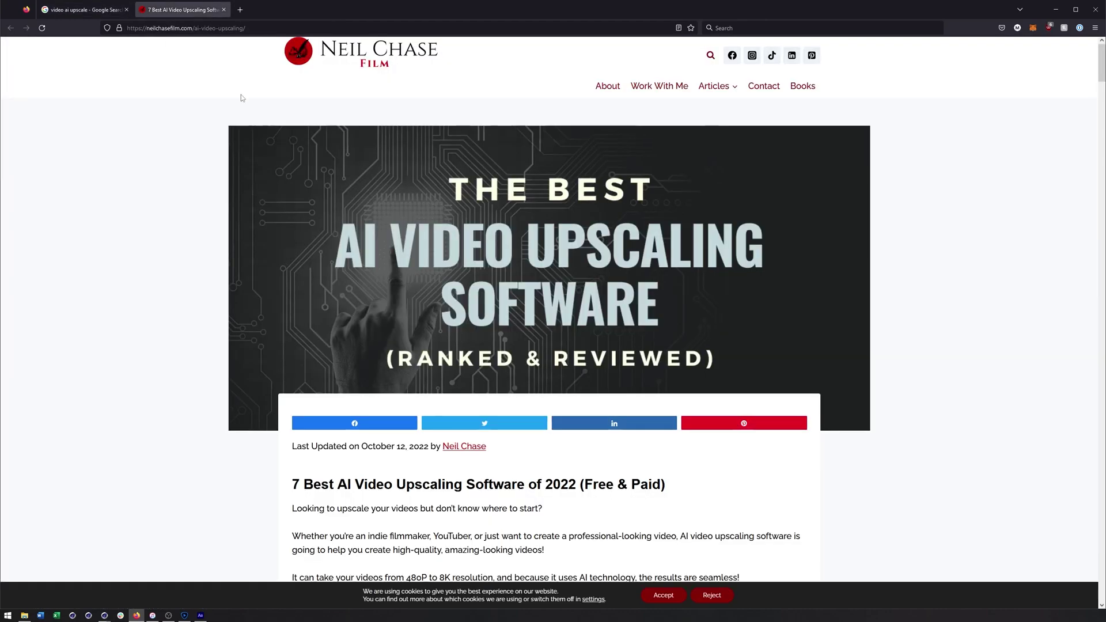
pyautogui.middleClick(185, 270)
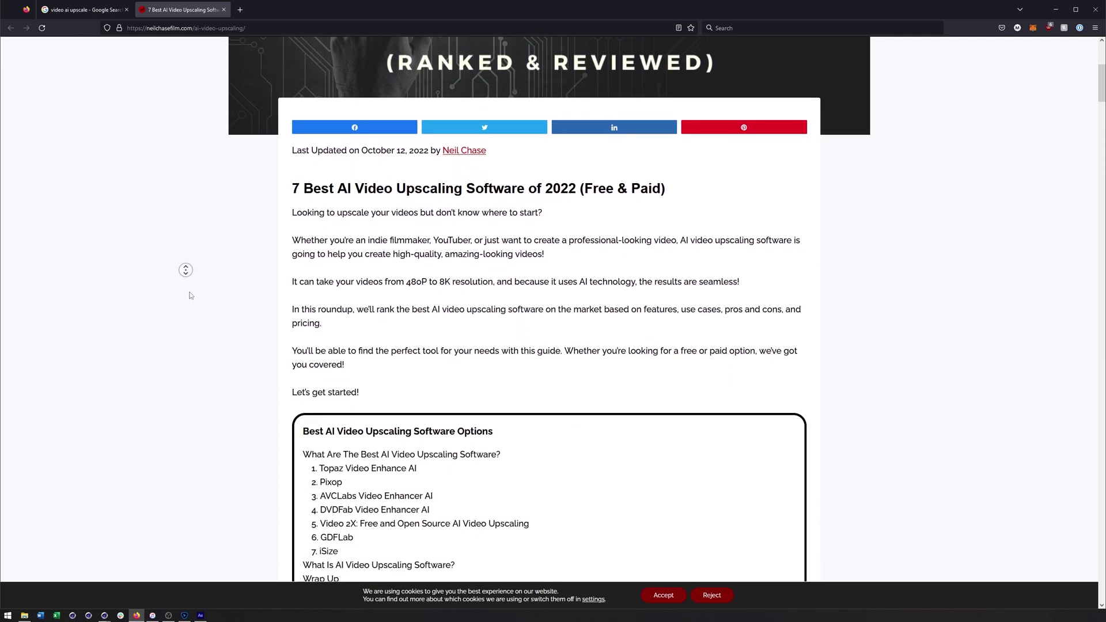
pyautogui.click(190, 296)
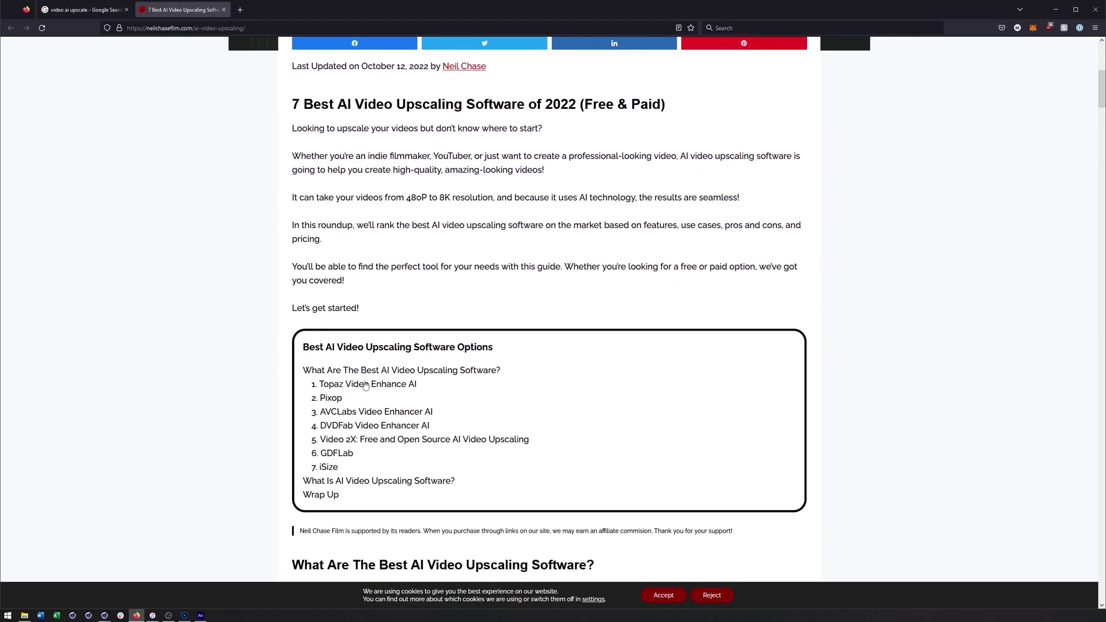
pyautogui.middleClick(628, 201)
pyautogui.click(465, 317)
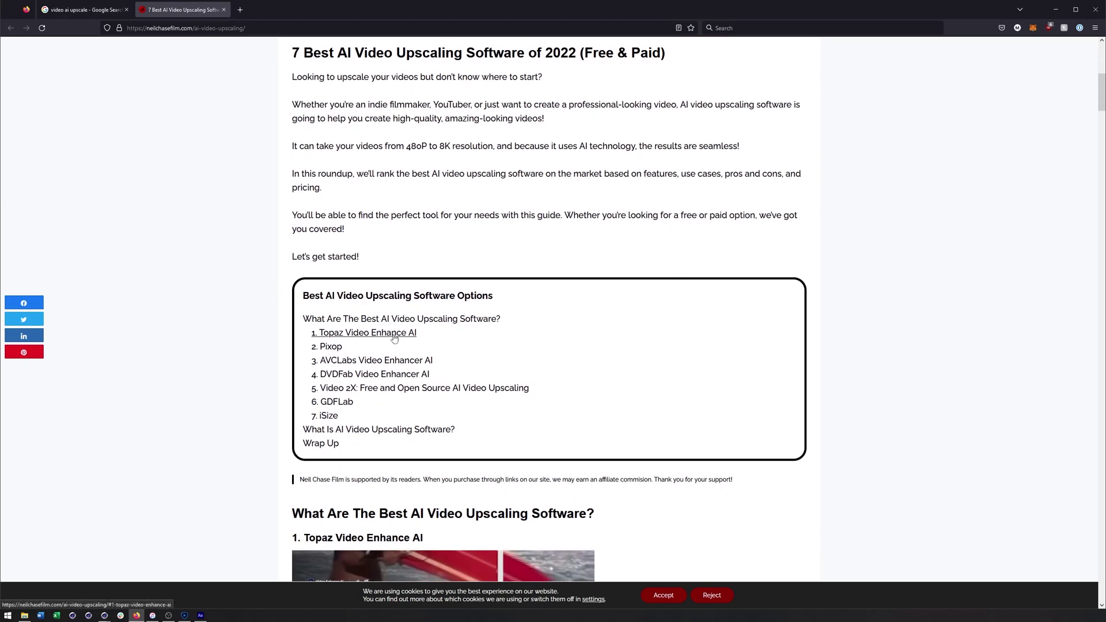
# Jump to the article's Video 2X section and autoscroll through its review
pyautogui.click(383, 390)
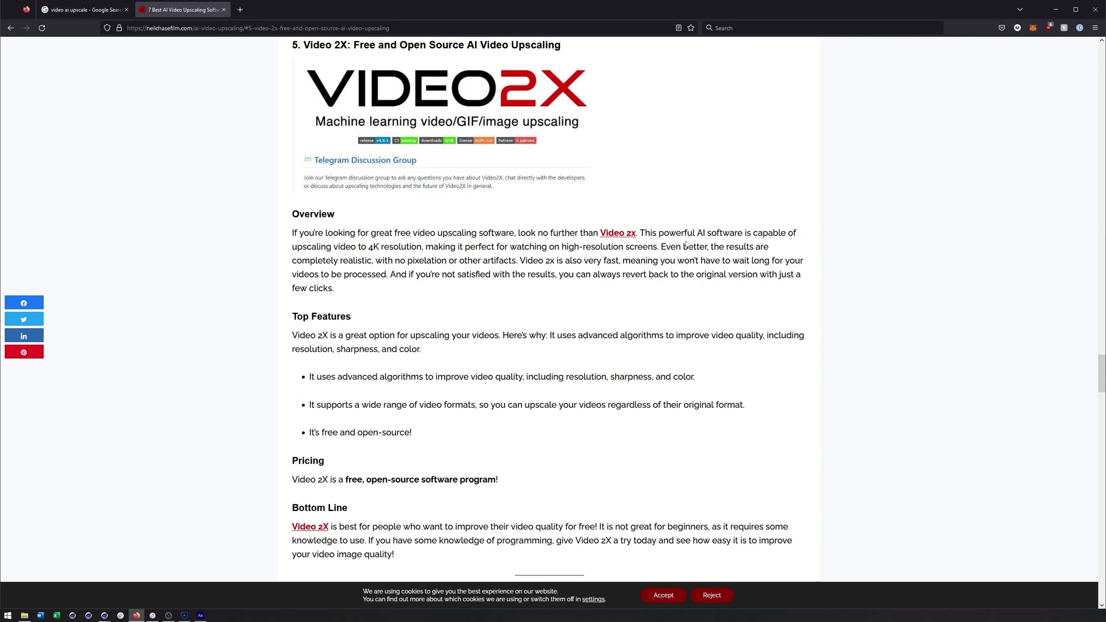
pyautogui.middleClick(615, 256)
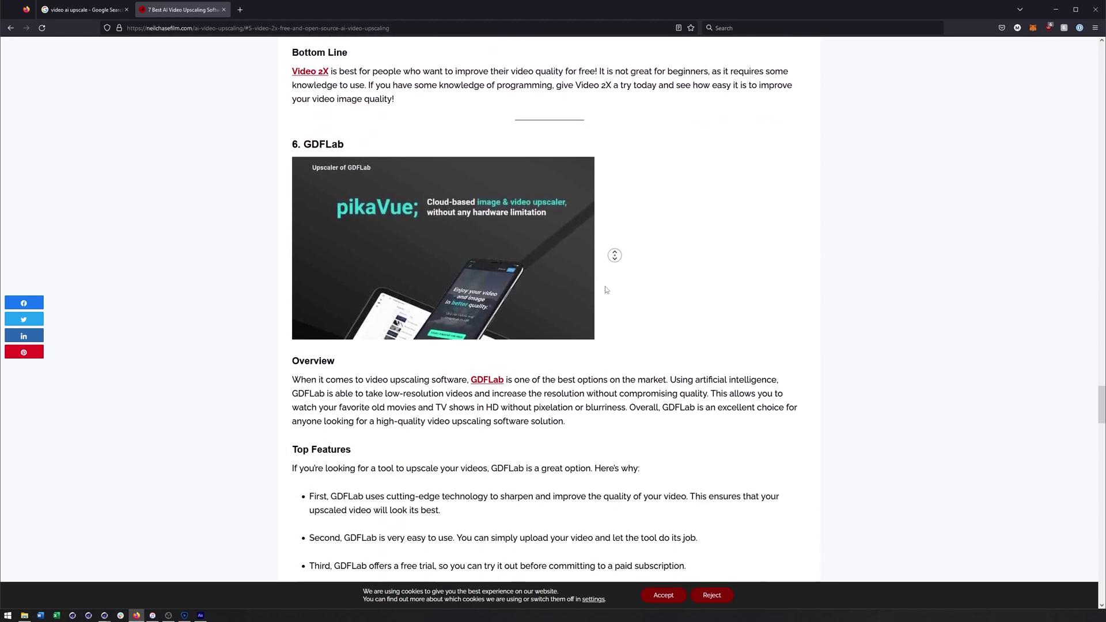
pyautogui.click(607, 290)
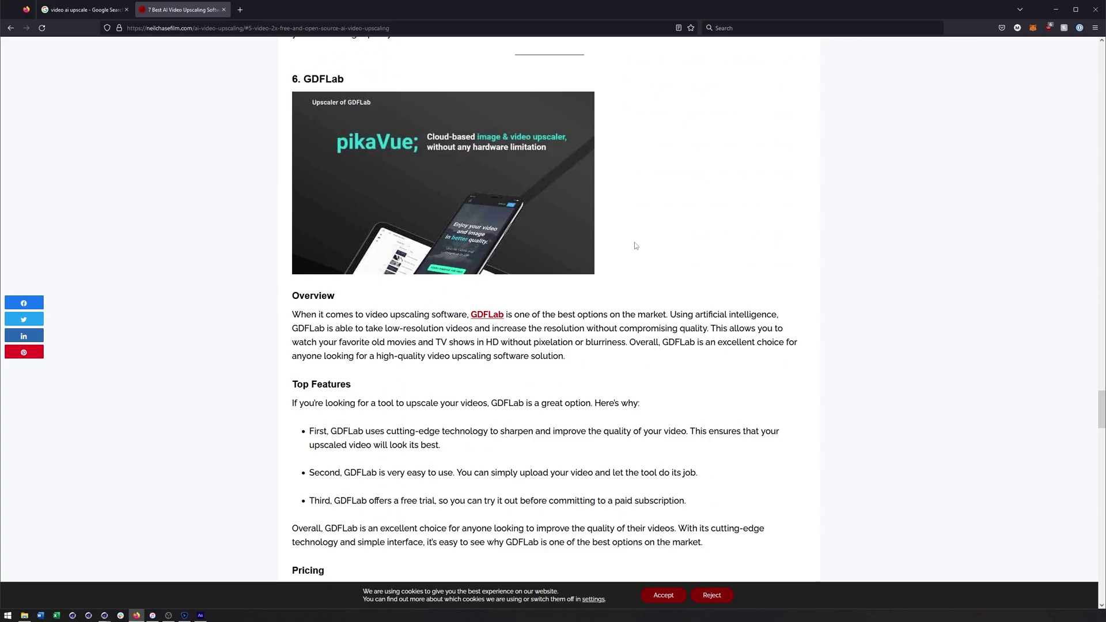
pyautogui.middleClick(678, 225)
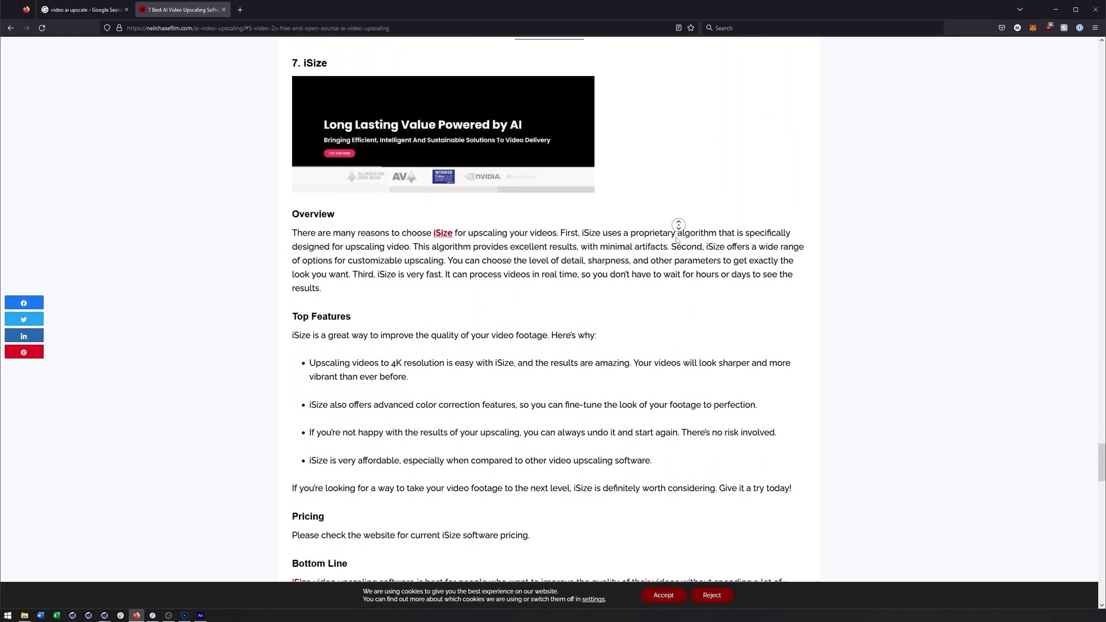
# Read down to the Topaz Video Enhance AI section, then bring up the Topaz app
pyautogui.middleClick(671, 328)
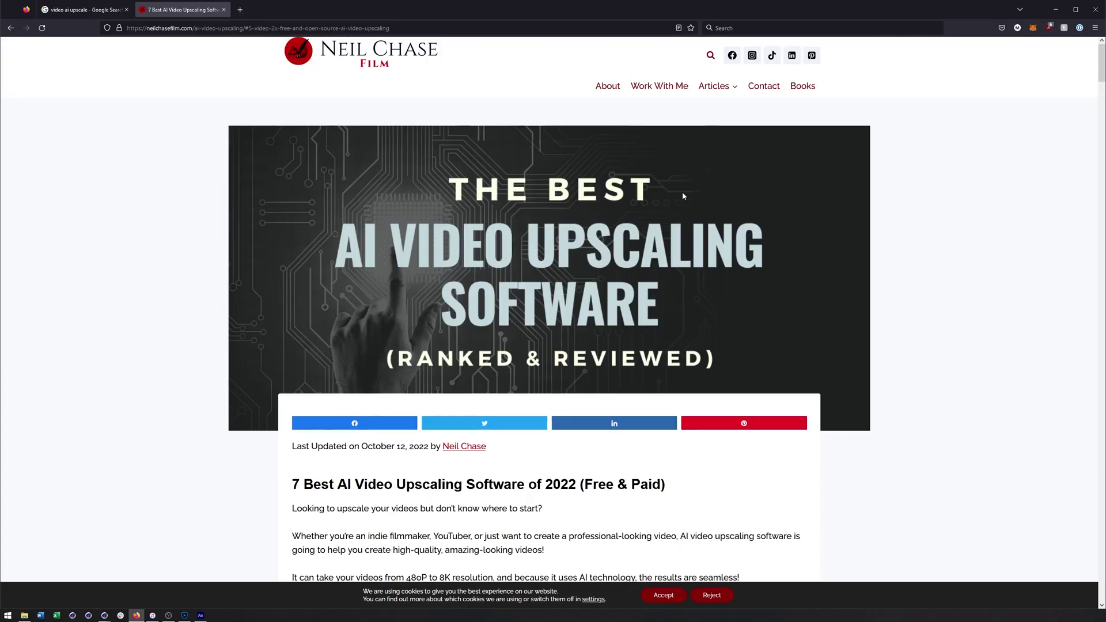
pyautogui.click(673, 315)
pyautogui.scroll(-7, 674, 315)
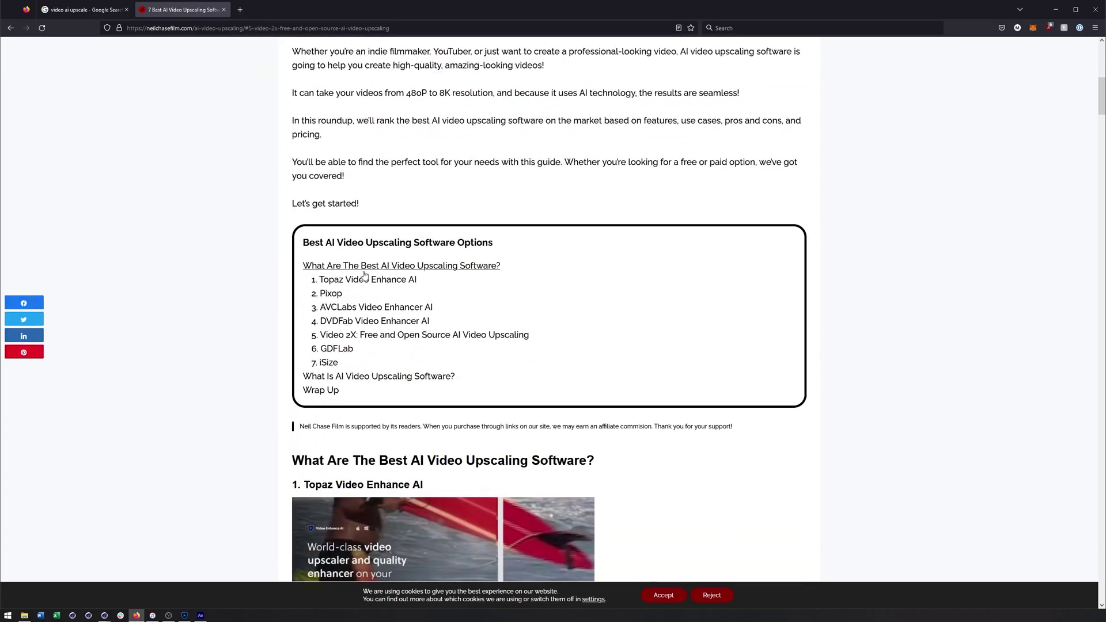
pyautogui.click(374, 353)
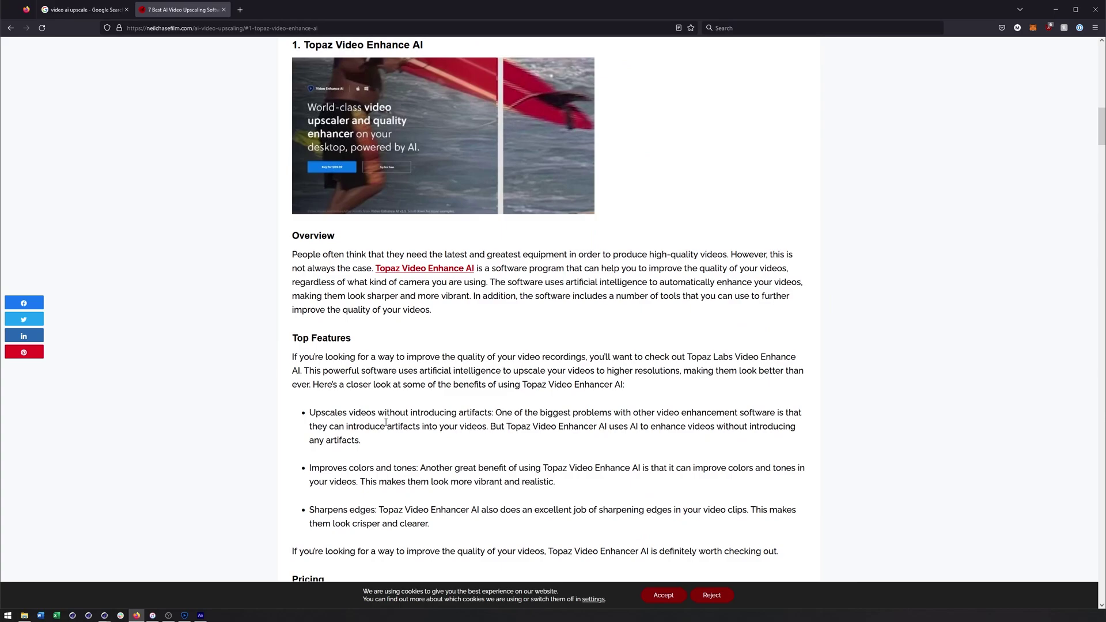
pyautogui.click(184, 615)
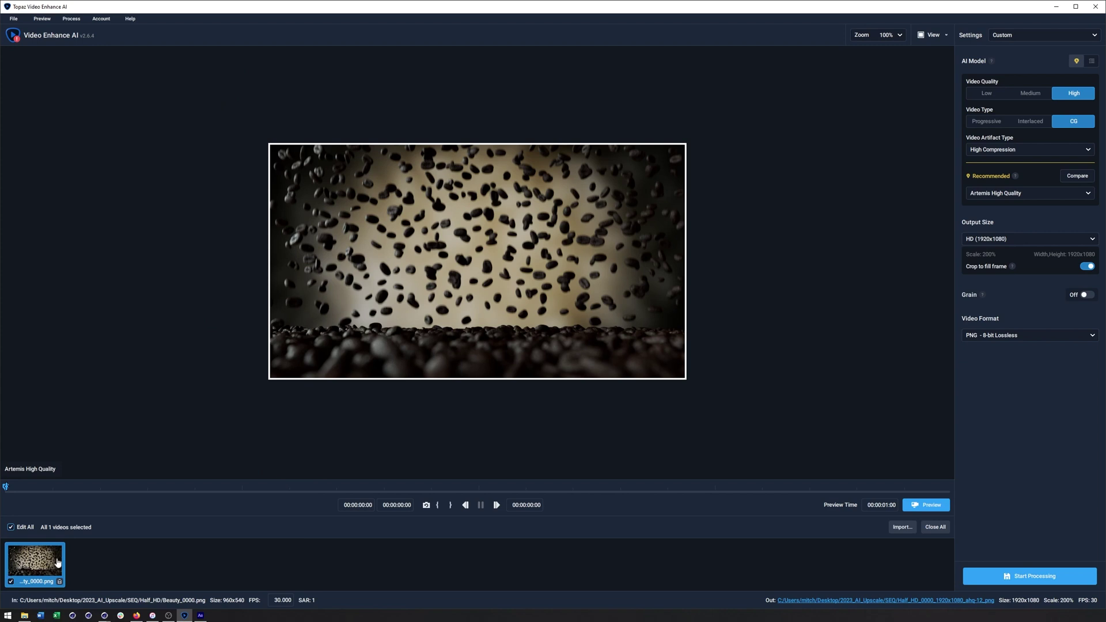
pyautogui.moveTo(1071, 95)
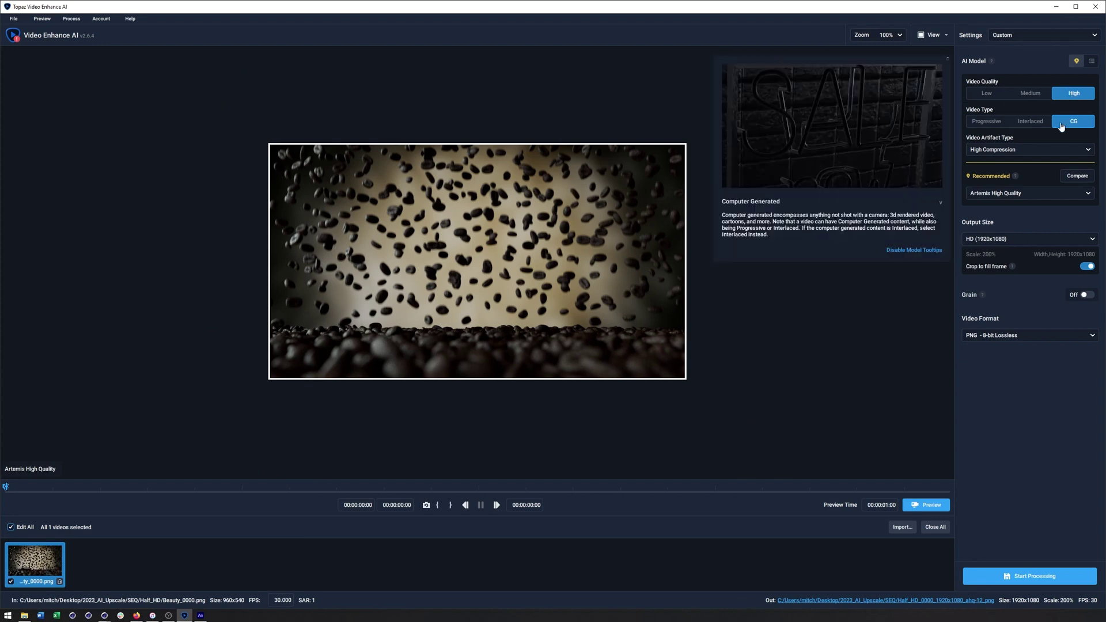